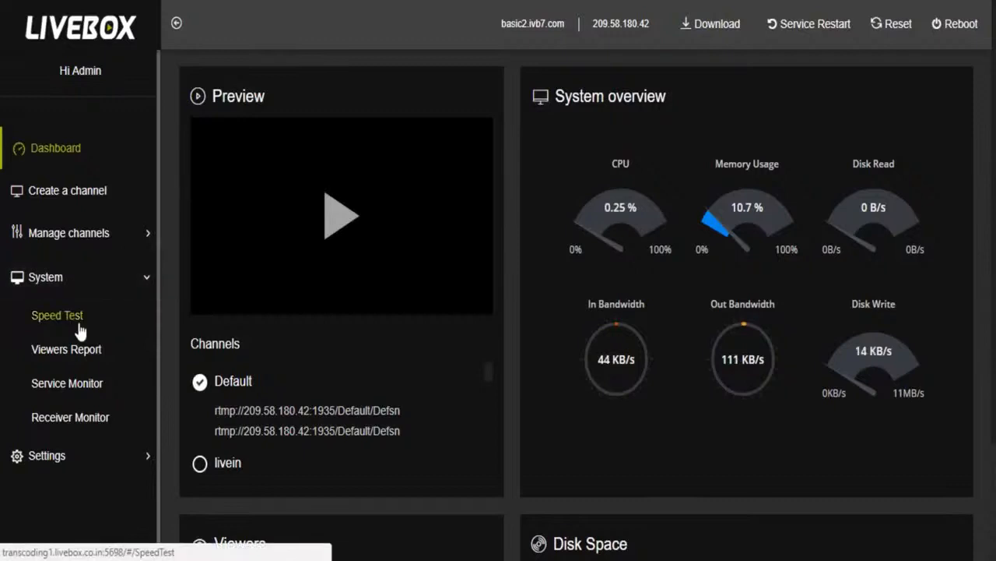
# Run a network speed test on the transcoding1.livebox.co.in device and open the system's Service Monitor
pyautogui.click(65, 296)
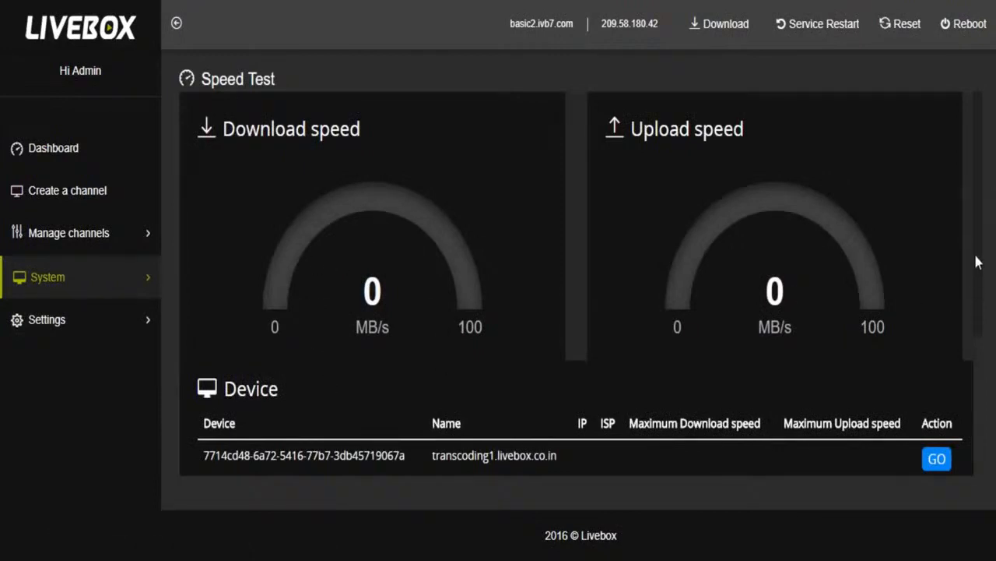
pyautogui.scroll(-1, 978, 272)
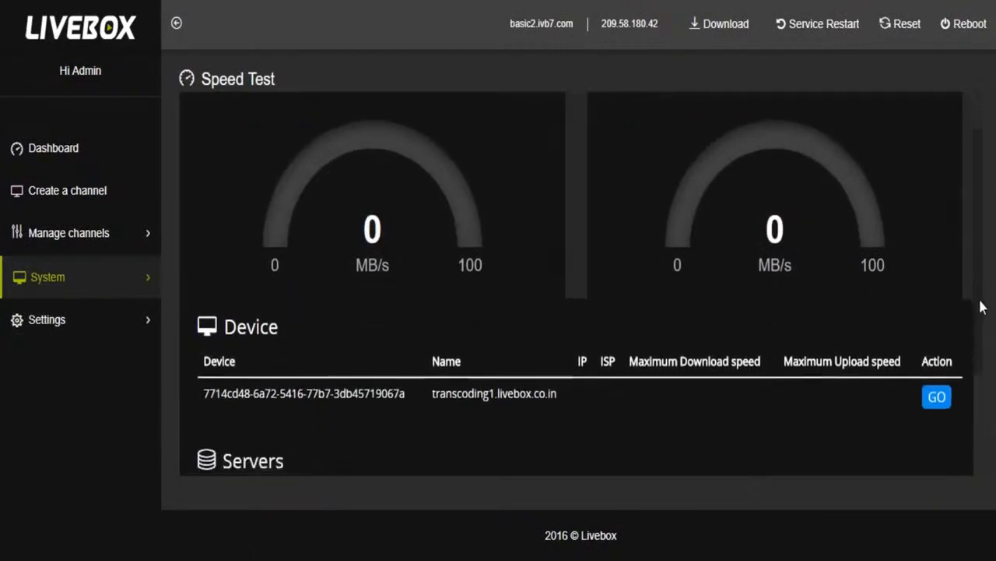
pyautogui.click(933, 397)
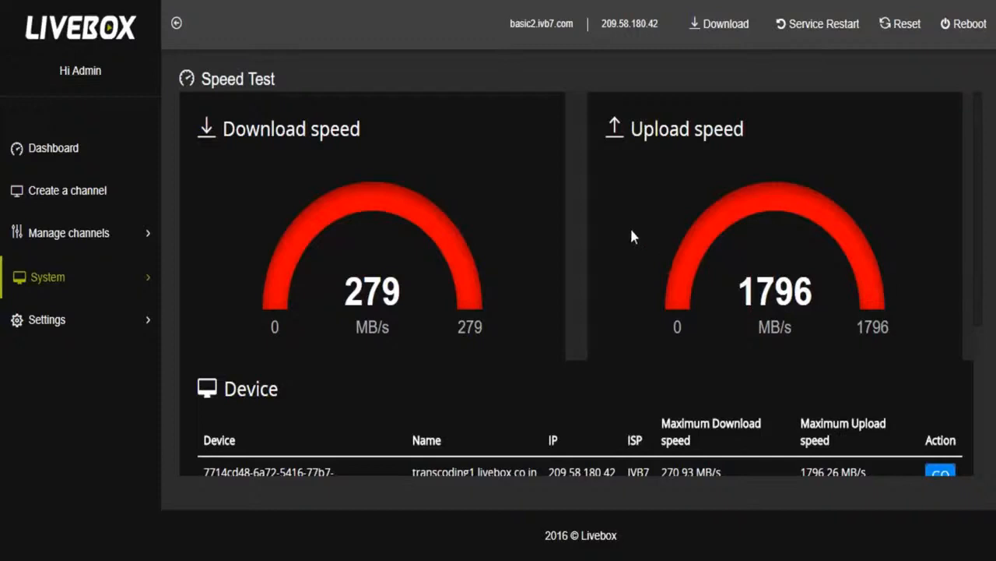
pyautogui.click(95, 277)
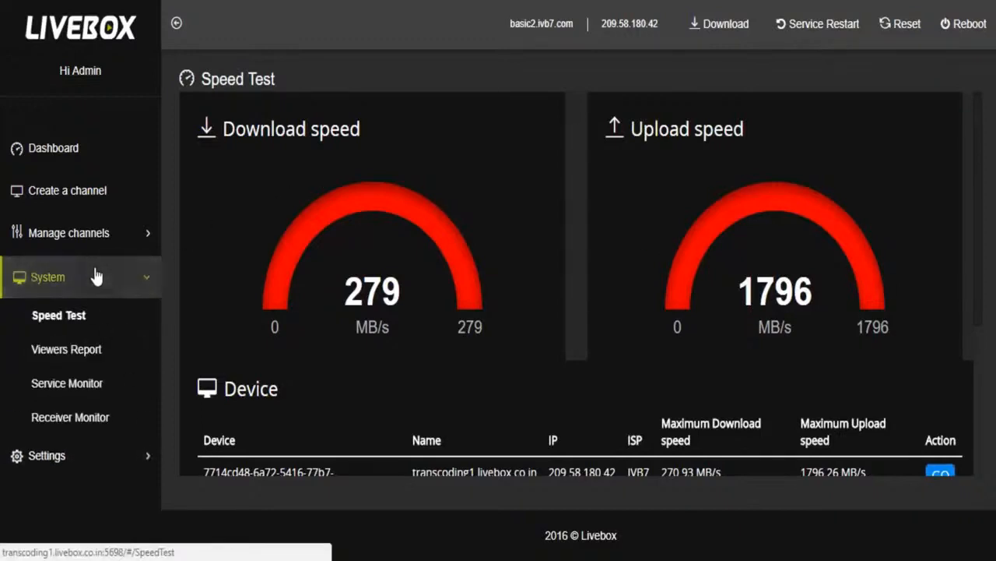
pyautogui.click(95, 389)
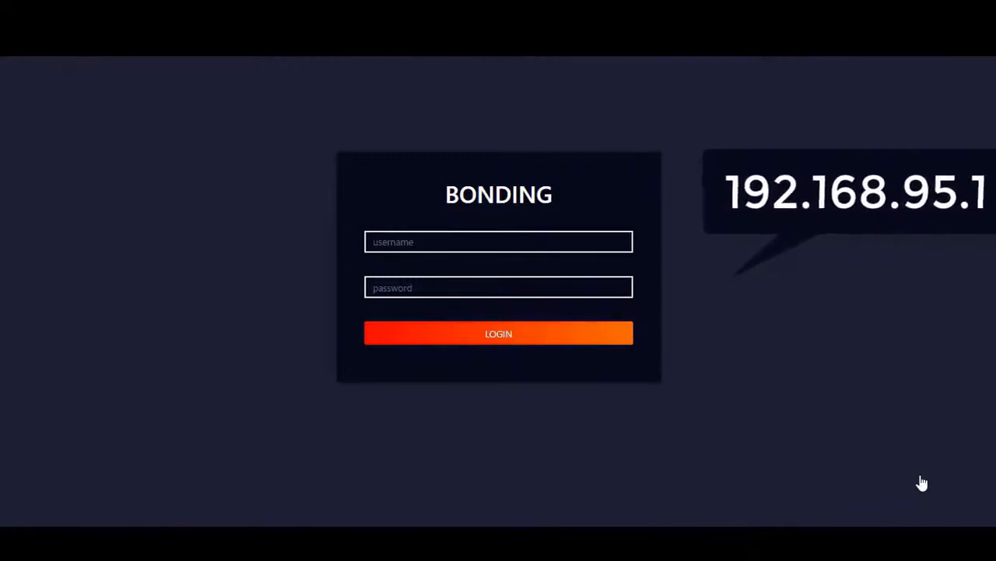
# Open the bonding server settings and bring up the choice of bonding methods
pyautogui.hotkey('ctrl', '+')
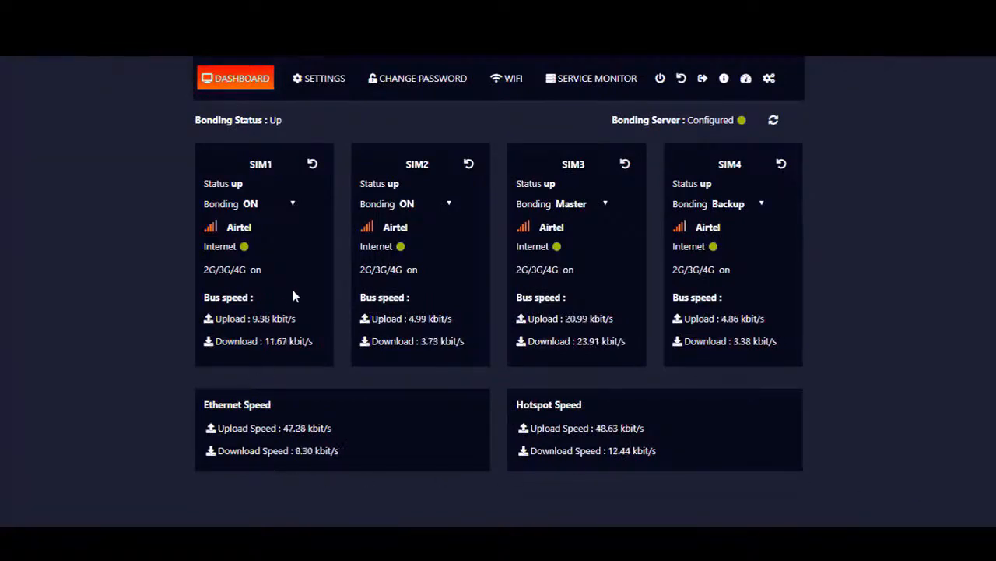
pyautogui.click(316, 83)
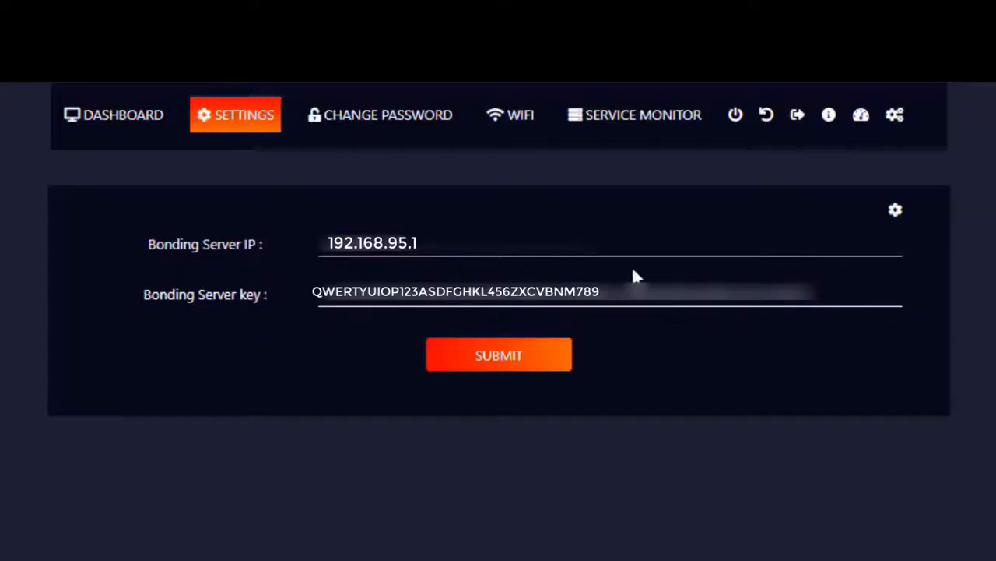
pyautogui.click(895, 214)
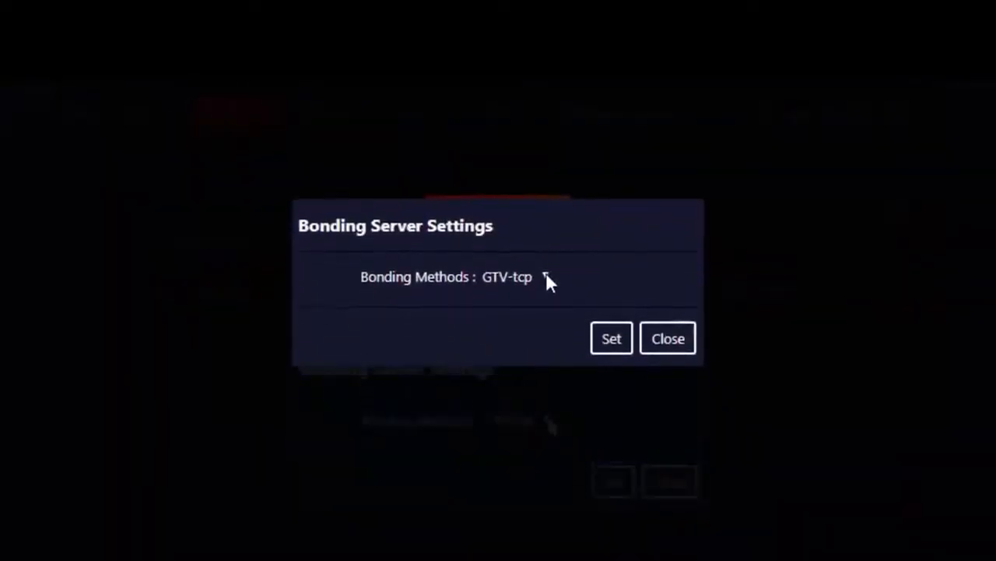
pyautogui.click(546, 277)
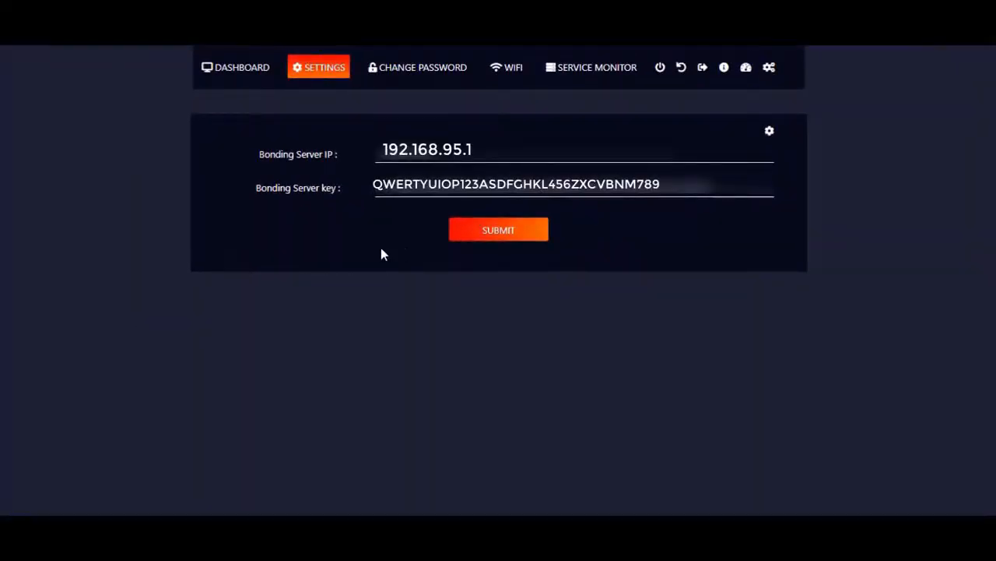
# Review SIM1's bonding options on the bonding dashboard and look through the password-change and WiFi pages
pyautogui.click(238, 72)
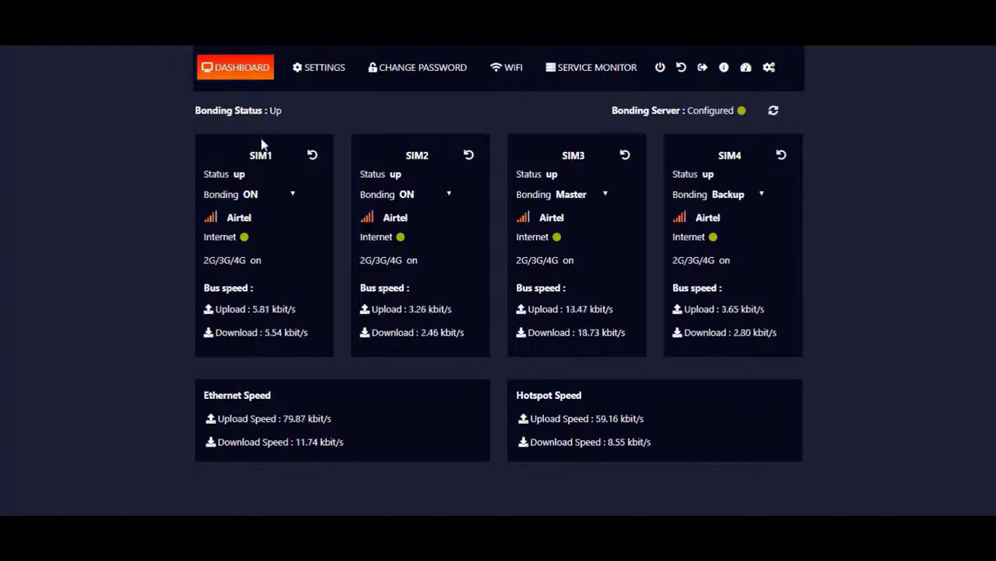
pyautogui.click(293, 194)
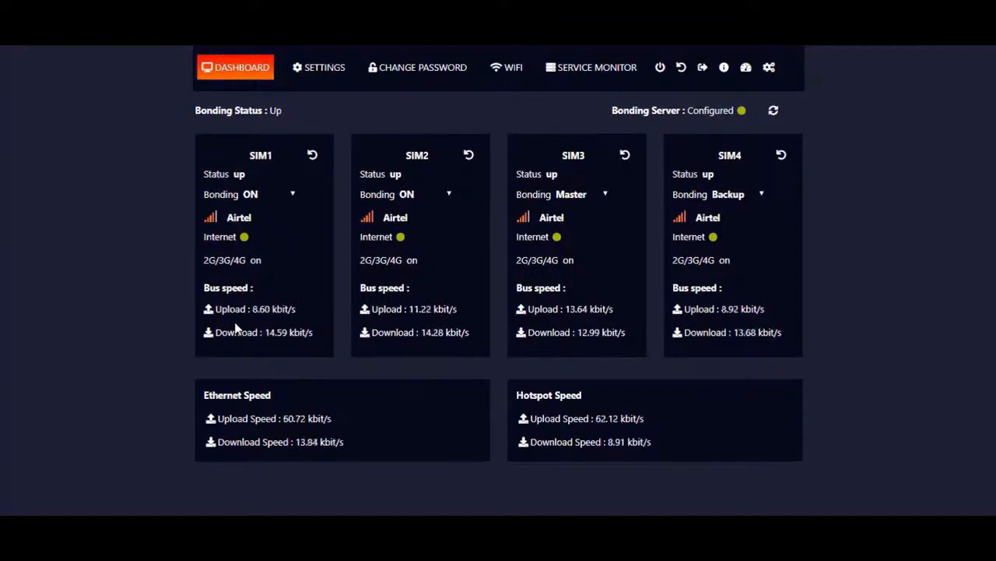
pyautogui.click(406, 70)
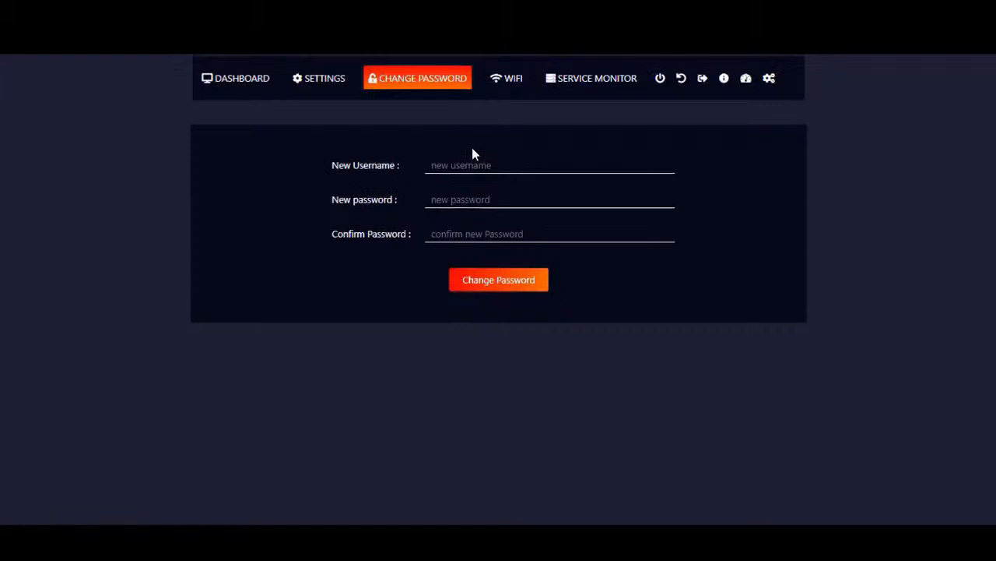
pyautogui.click(498, 90)
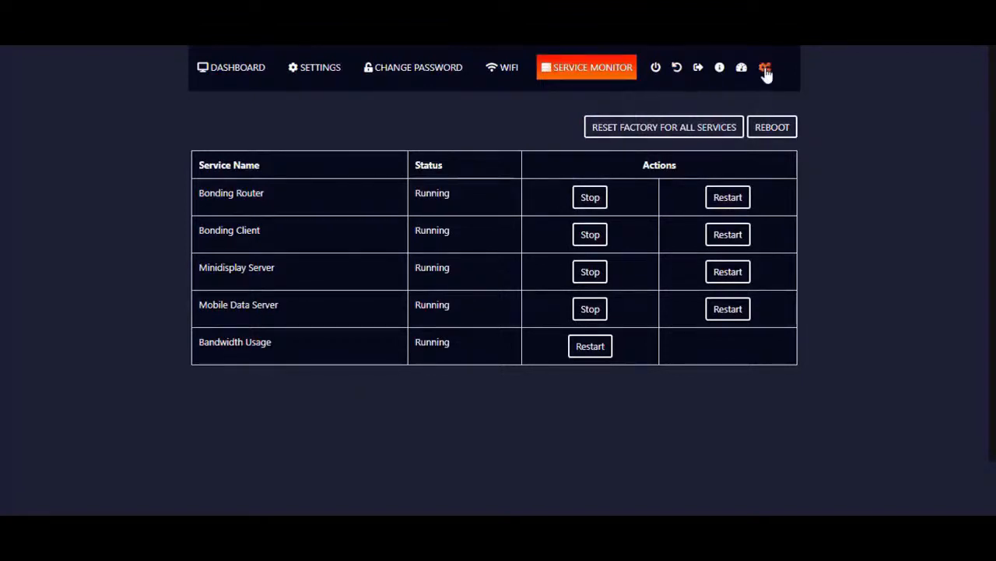
pyautogui.click(237, 68)
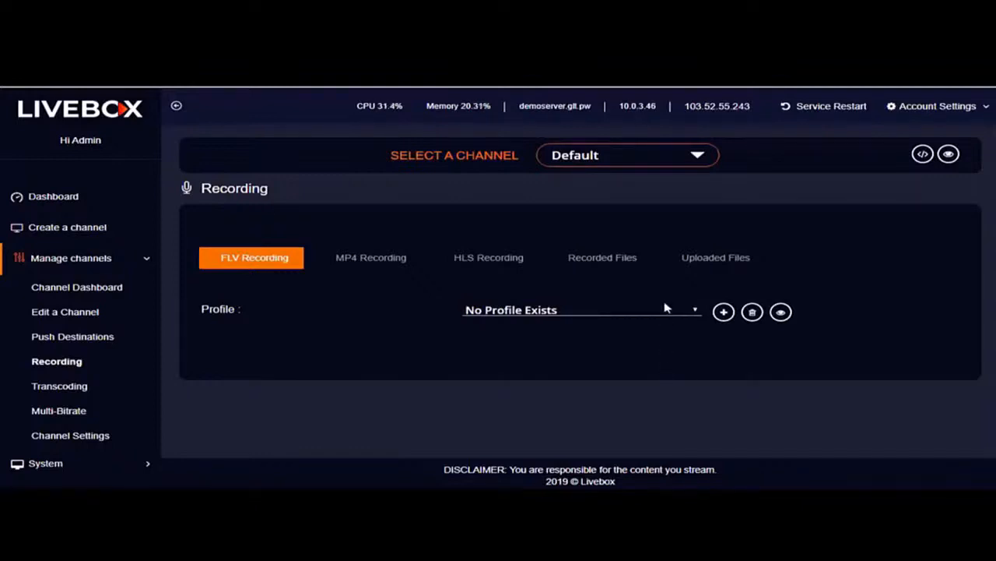
# Open the bulk file upload form in the uploaded files of the Default channel's recordings
pyautogui.click(697, 270)
pyautogui.scroll(-1, 825, 338)
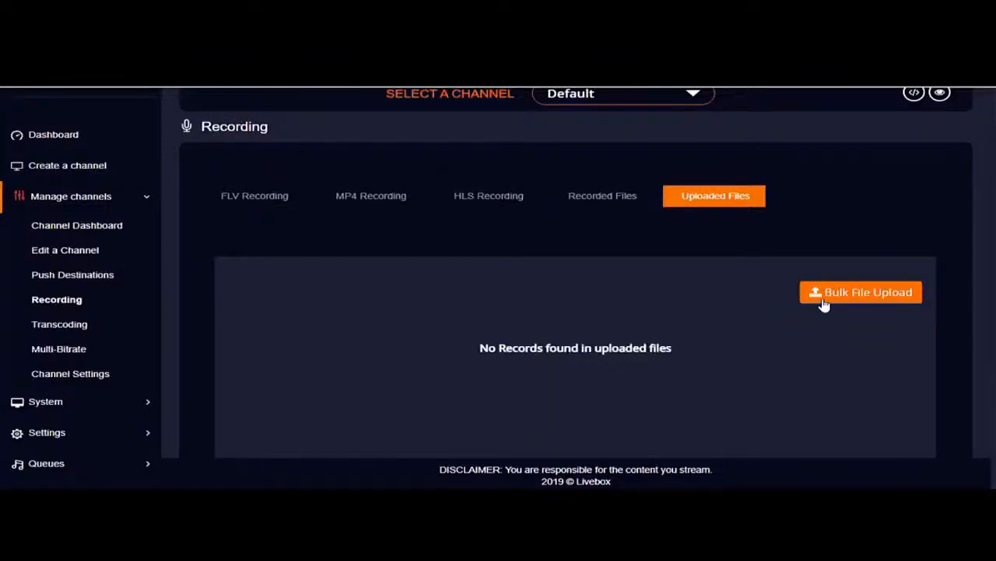
pyautogui.click(825, 305)
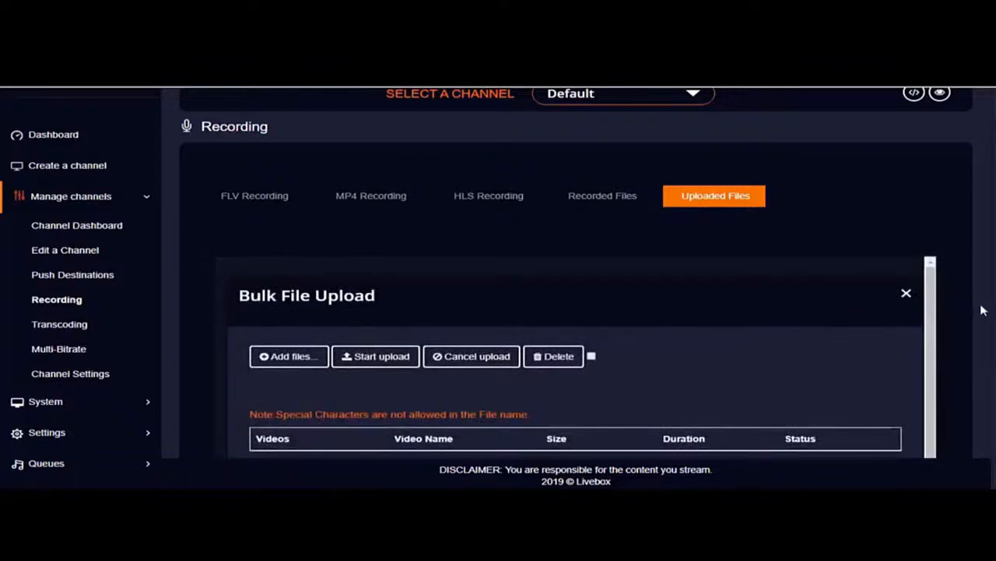
pyautogui.scroll(-2, 983, 310)
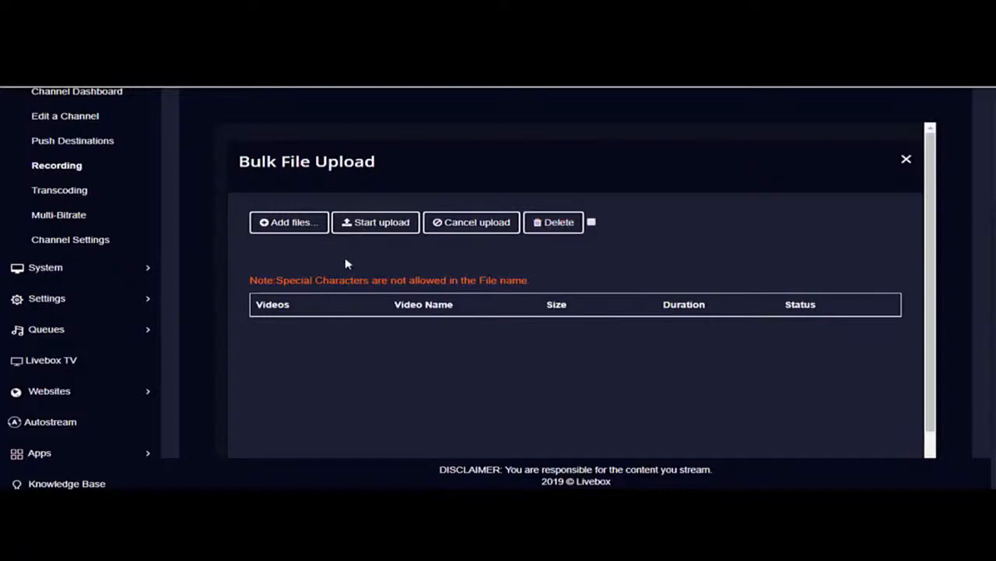
# Add all the videos from the Downloads > videos folder to the bulk upload and start uploading them
pyautogui.click(293, 233)
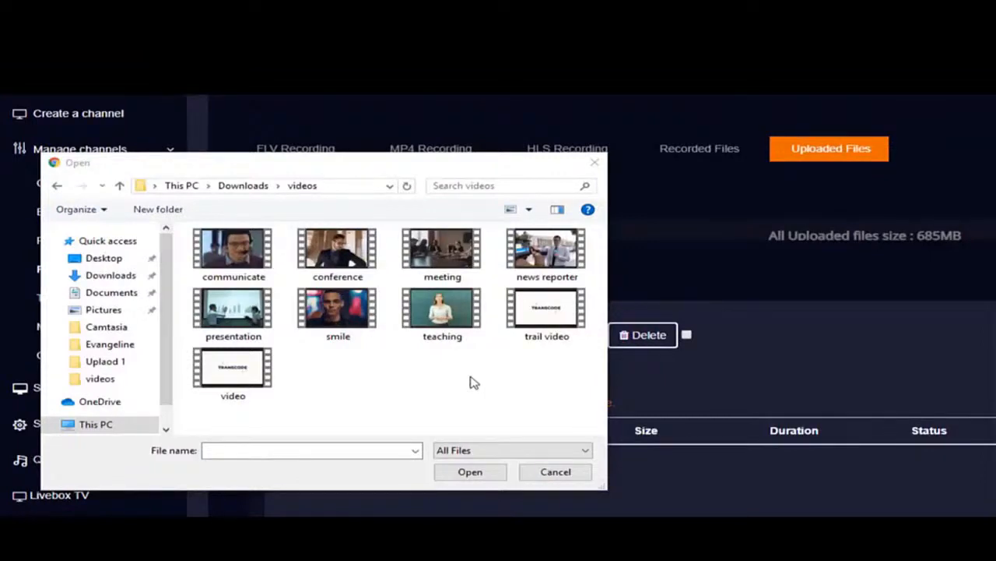
pyautogui.click(257, 260)
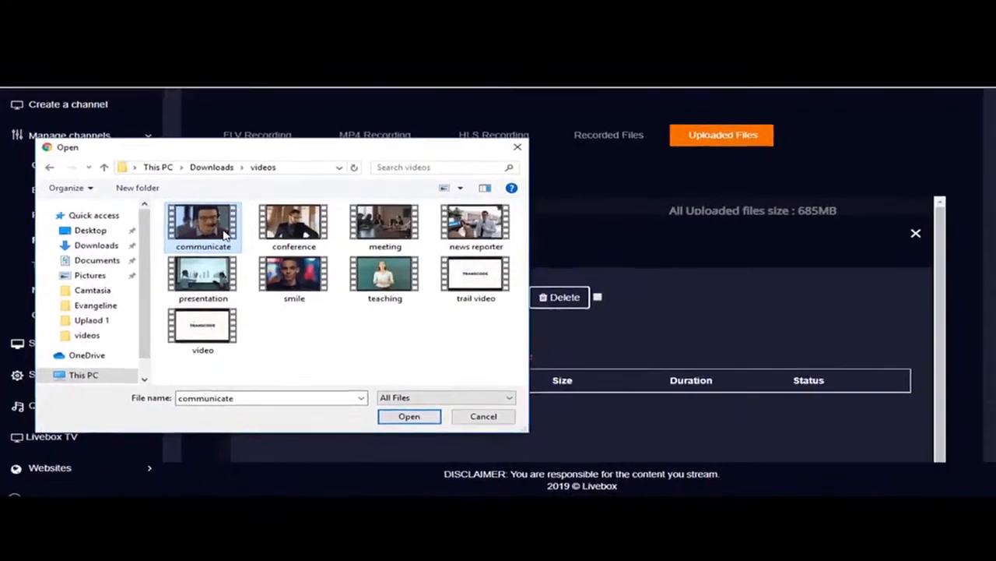
pyautogui.hotkey('shift', 'Down')
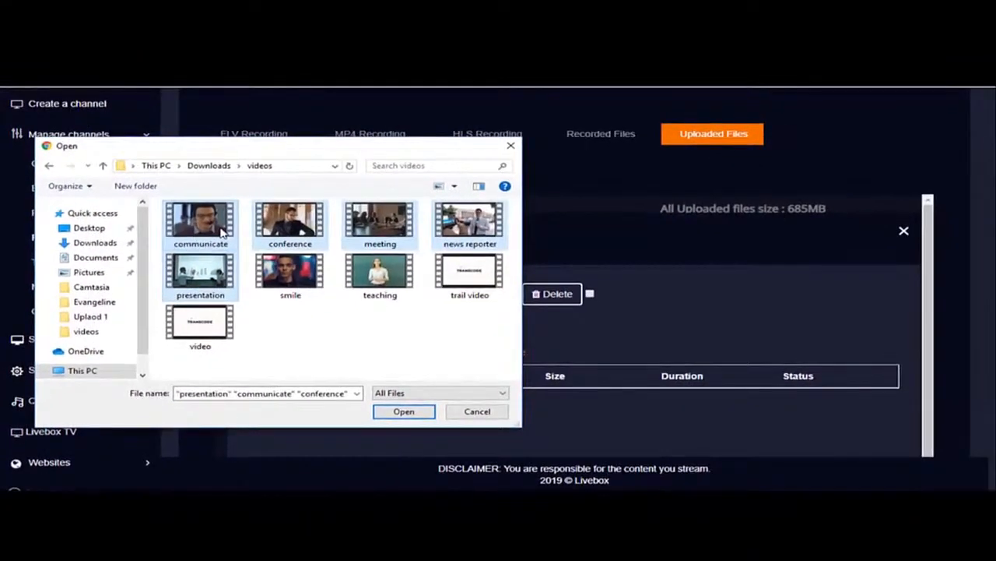
pyautogui.hotkey('ctrl', 'a')
pyautogui.click(411, 416)
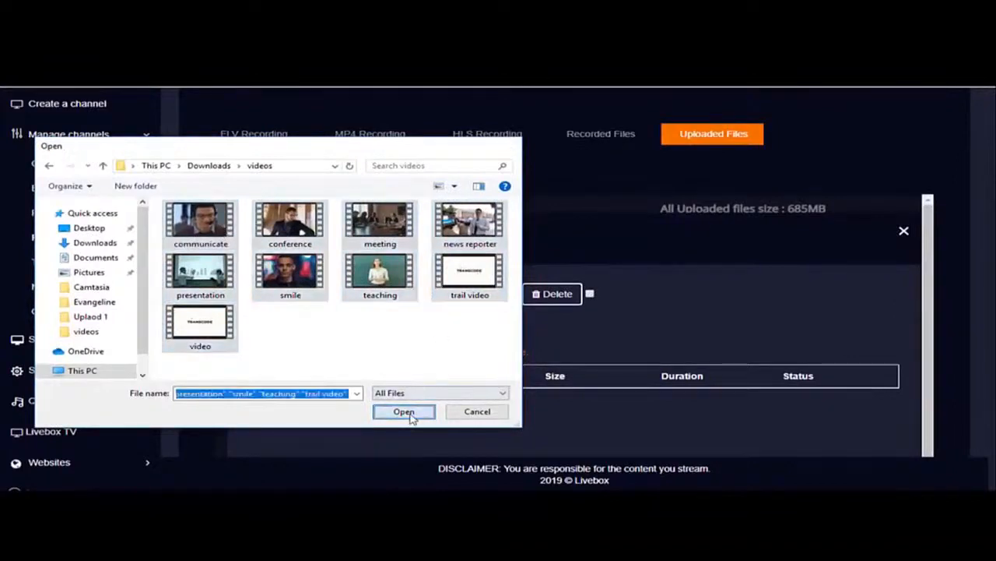
pyautogui.scroll(-2, 633, 187)
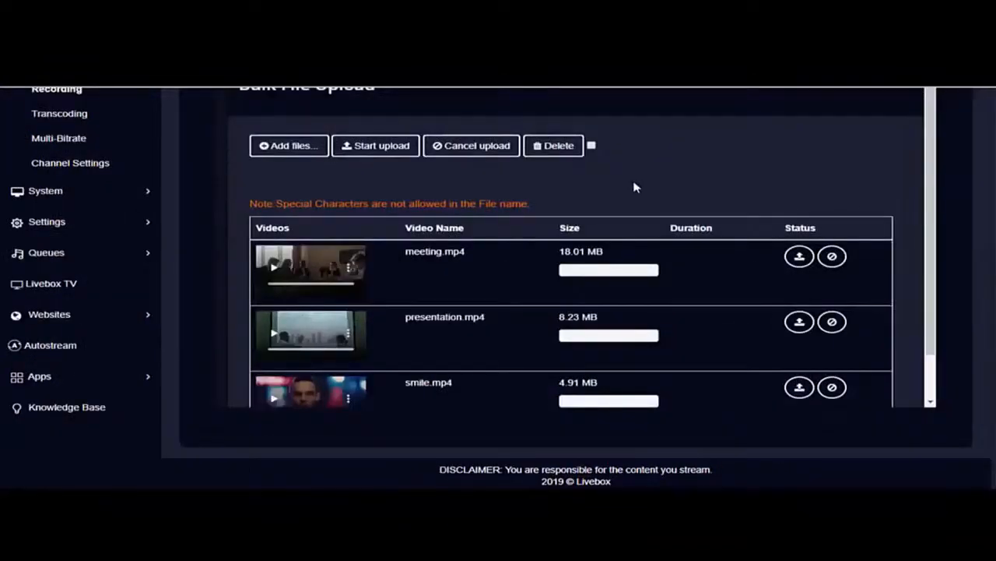
pyautogui.click(376, 148)
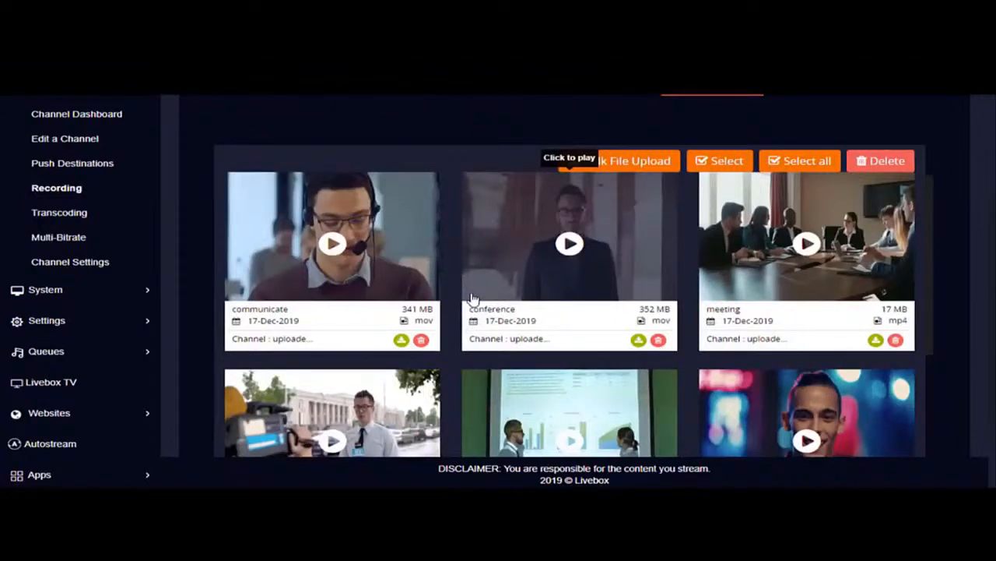
# Open the uploaded "meeting" video in its player window with the Player Embed Code
pyautogui.scroll(1, 472, 299)
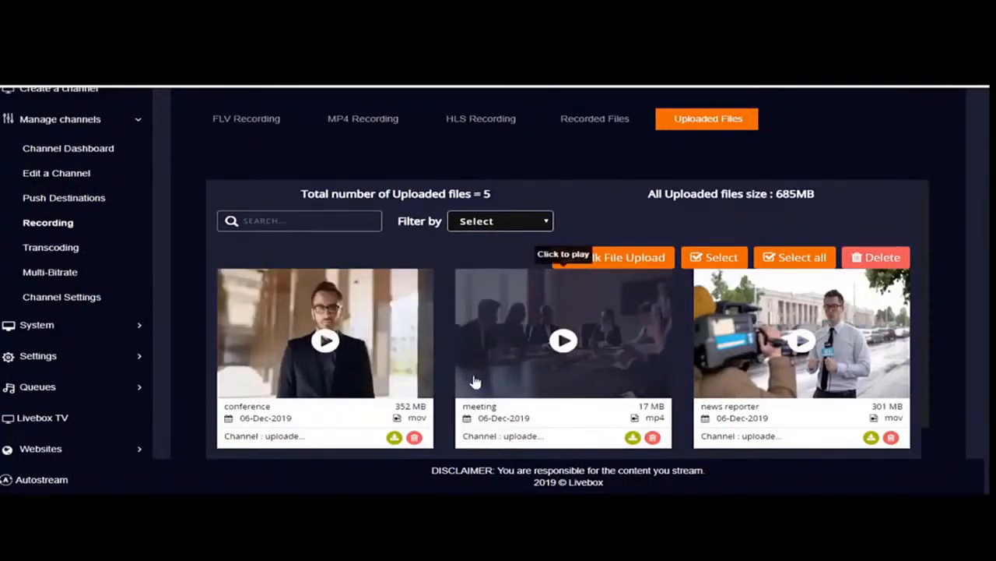
pyautogui.scroll(-3, 473, 381)
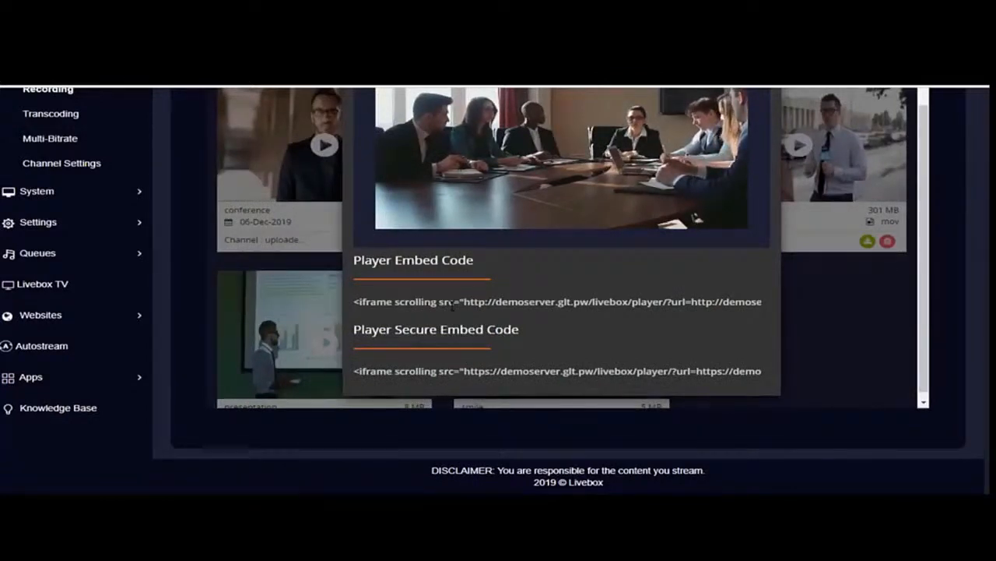
pyautogui.moveTo(545, 150)
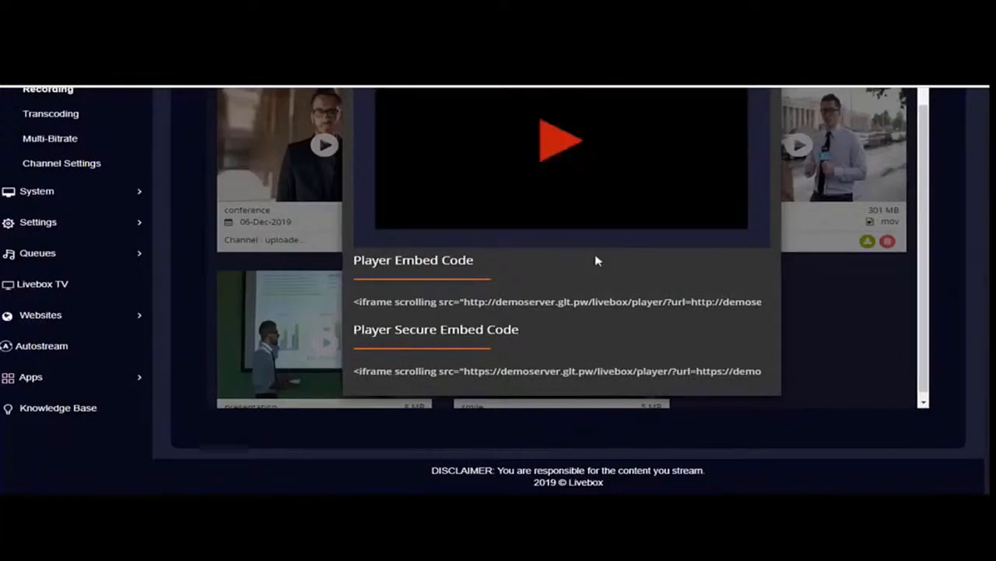
pyautogui.click(561, 138)
pyautogui.click(534, 303)
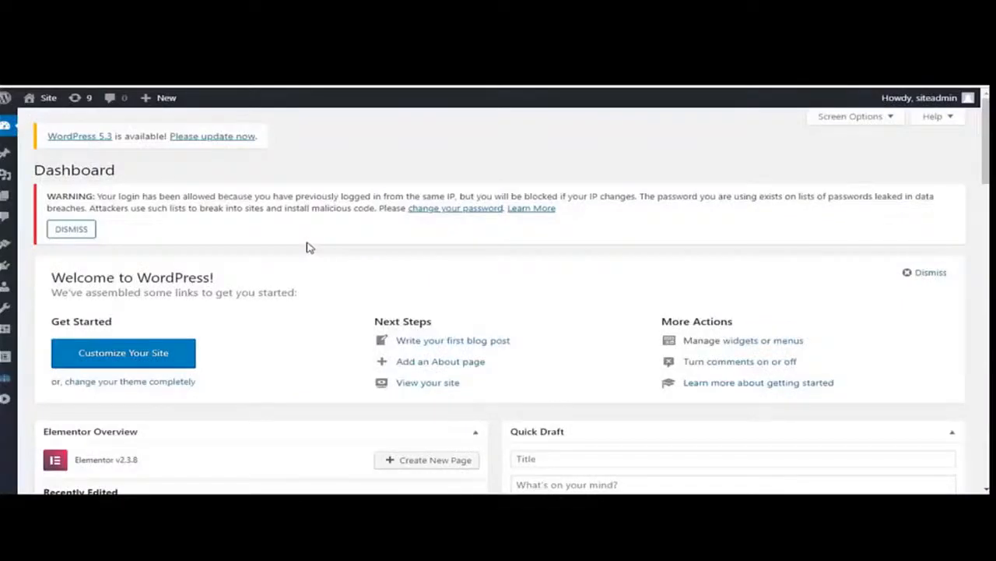
# In the WordPress admin site, create a new post and add a Custom HTML block to it
pyautogui.moveTo(160, 104)
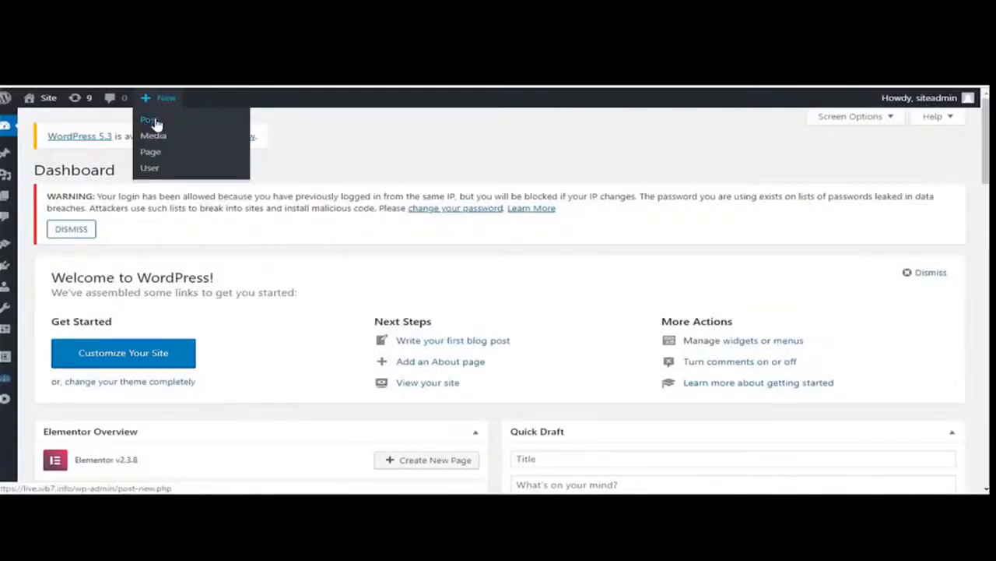
pyautogui.click(155, 121)
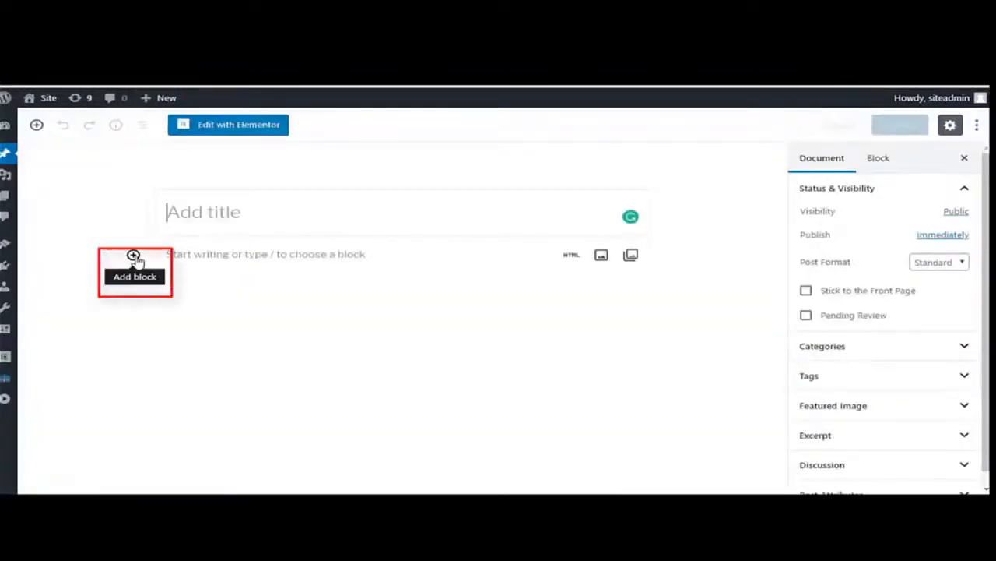
pyautogui.click(133, 255)
pyautogui.scroll(-5, 236, 401)
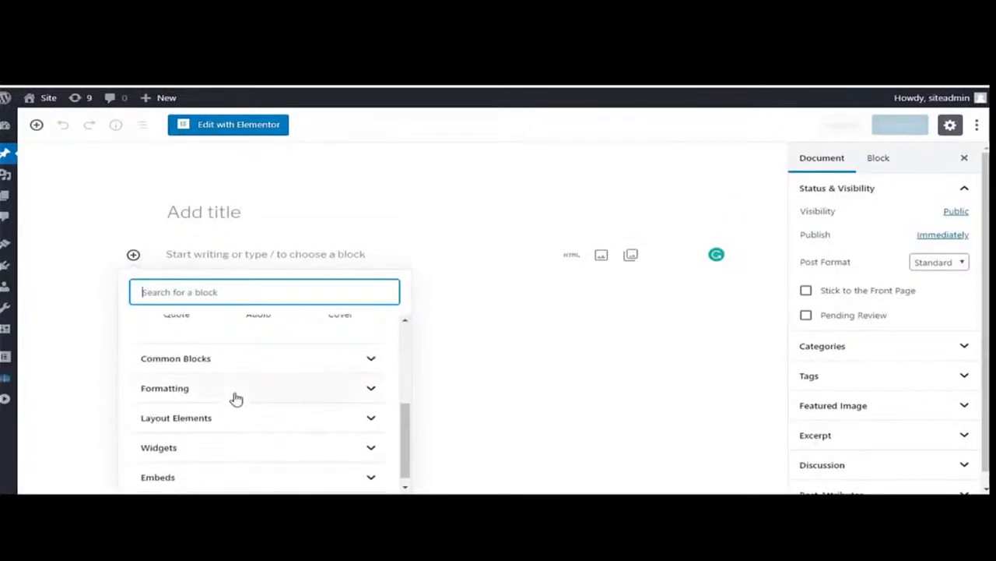
pyautogui.click(219, 389)
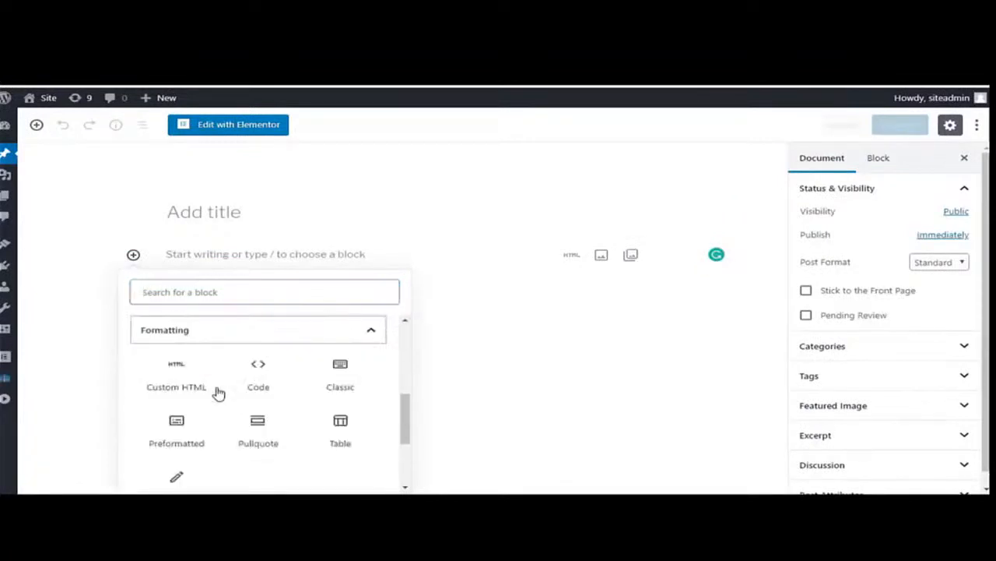
pyautogui.click(166, 379)
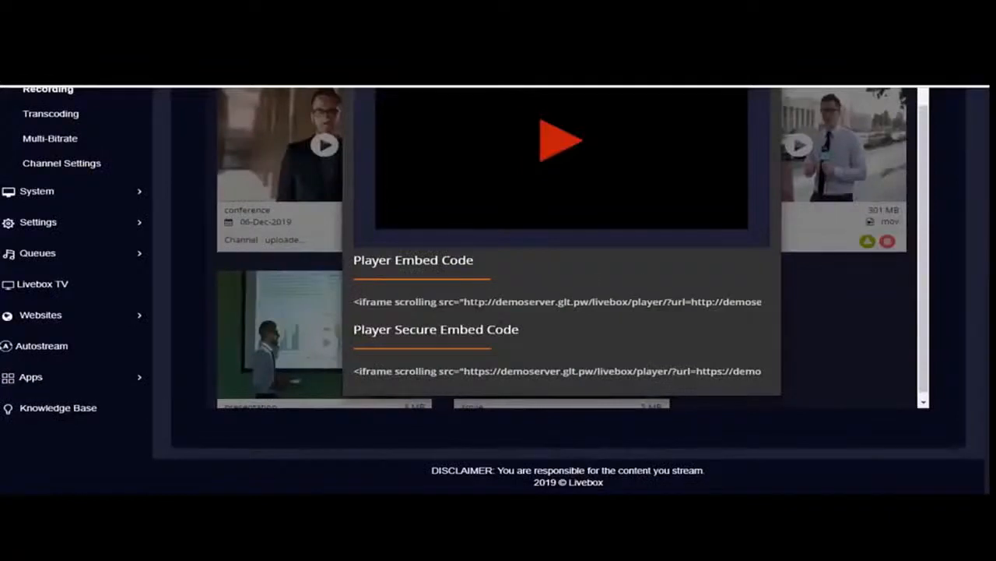
# Copy the meeting video's Player Secure Embed Code from Livebox and paste it into the WordPress post's Custom HTML block
pyautogui.click(480, 300)
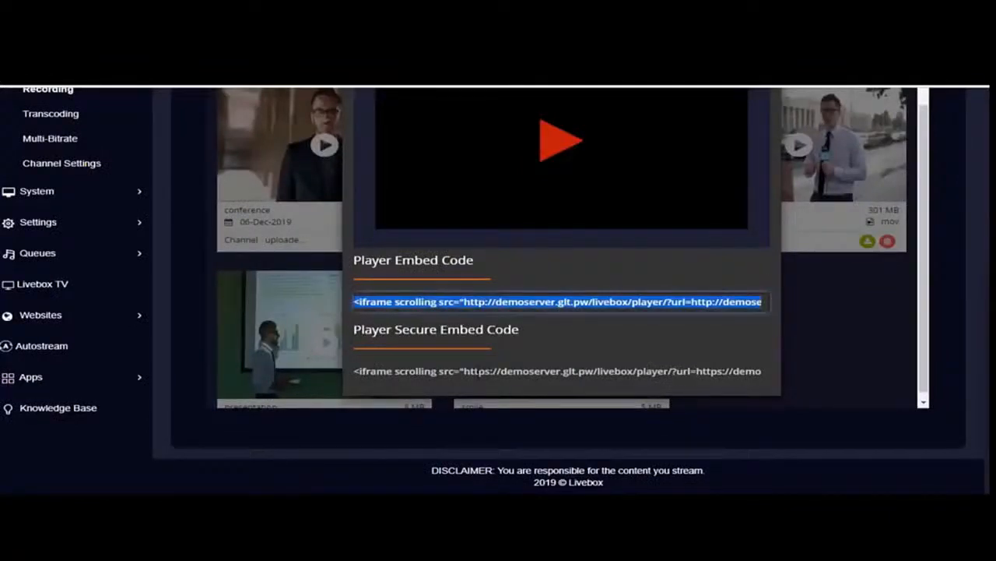
pyautogui.click(465, 370)
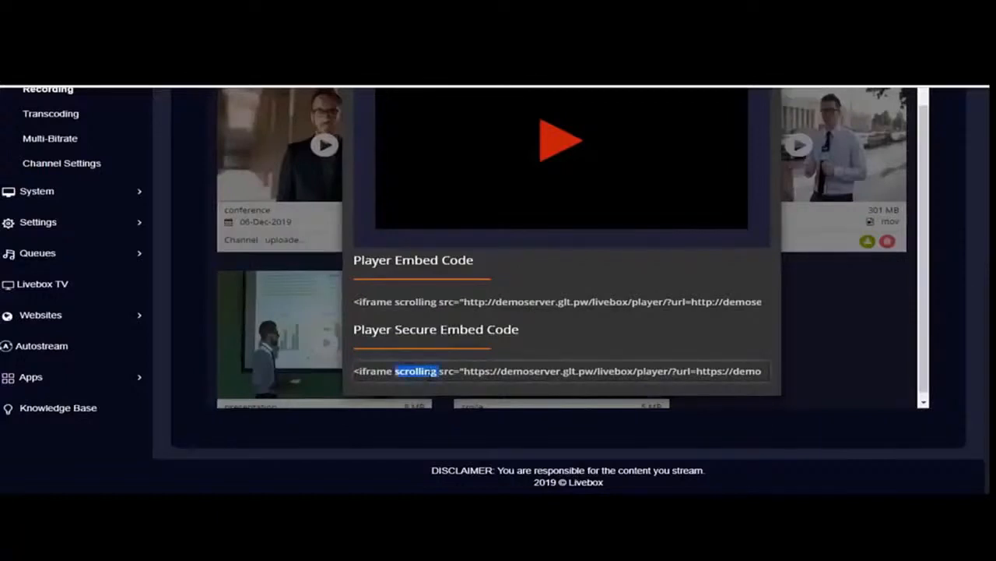
pyautogui.tripleClick(433, 372)
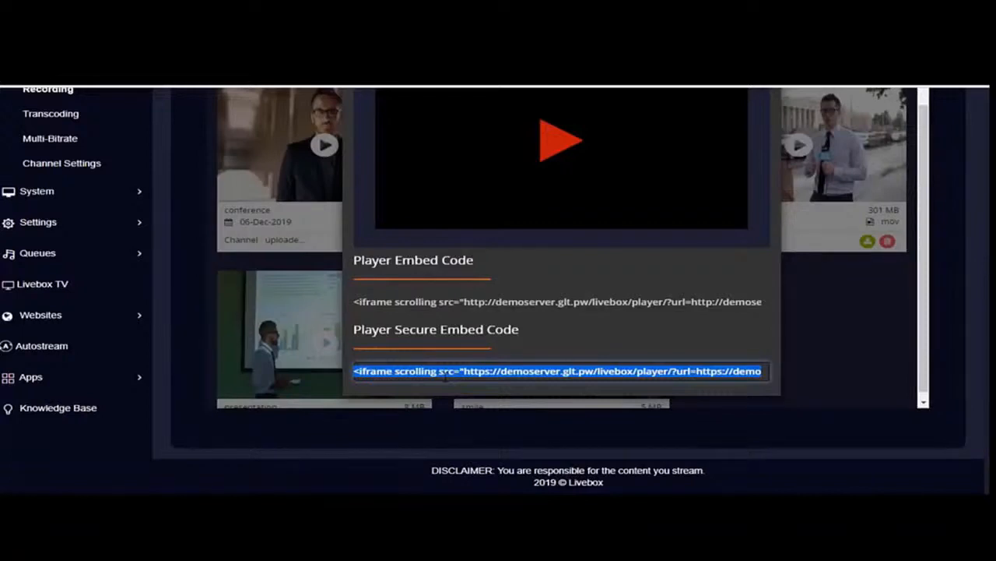
pyautogui.click(444, 302)
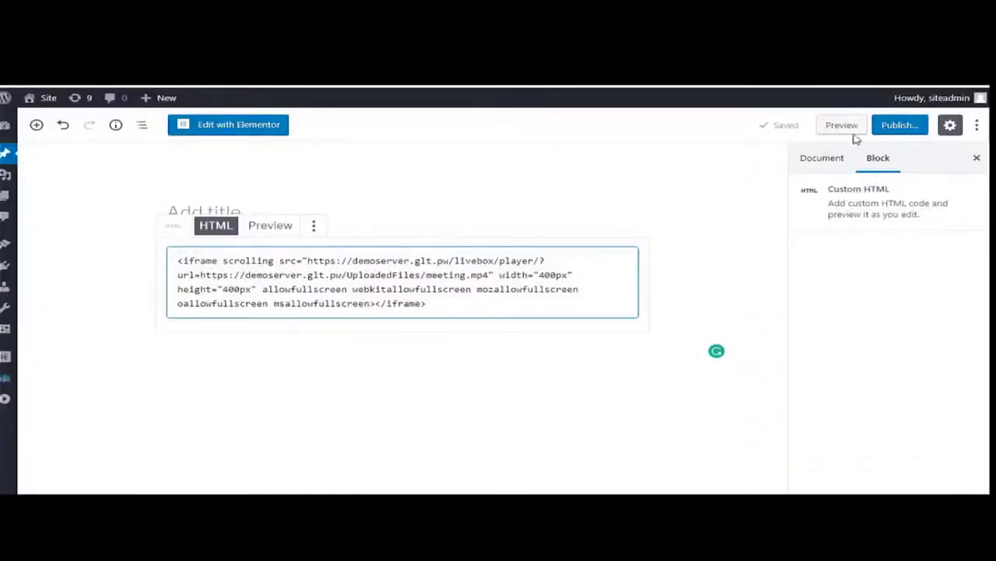
# Publish the post containing the embedded meeting video, view the live post and play the video
pyautogui.click(899, 125)
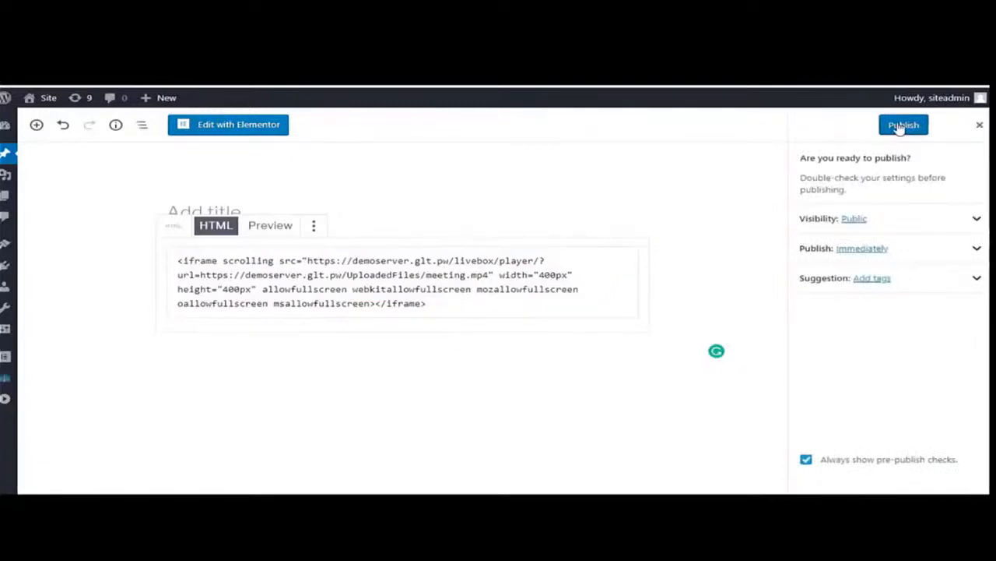
pyautogui.click(897, 124)
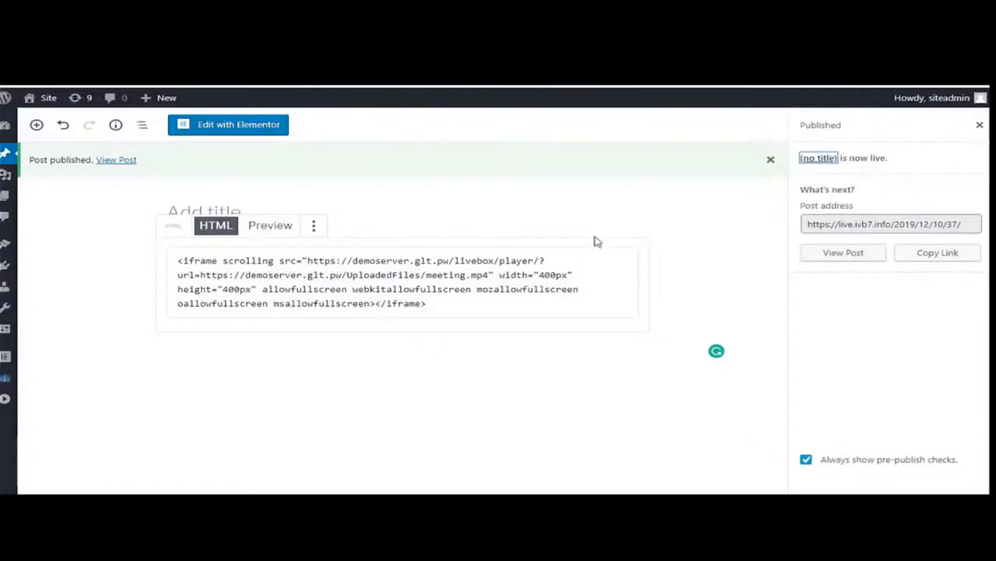
pyautogui.click(105, 162)
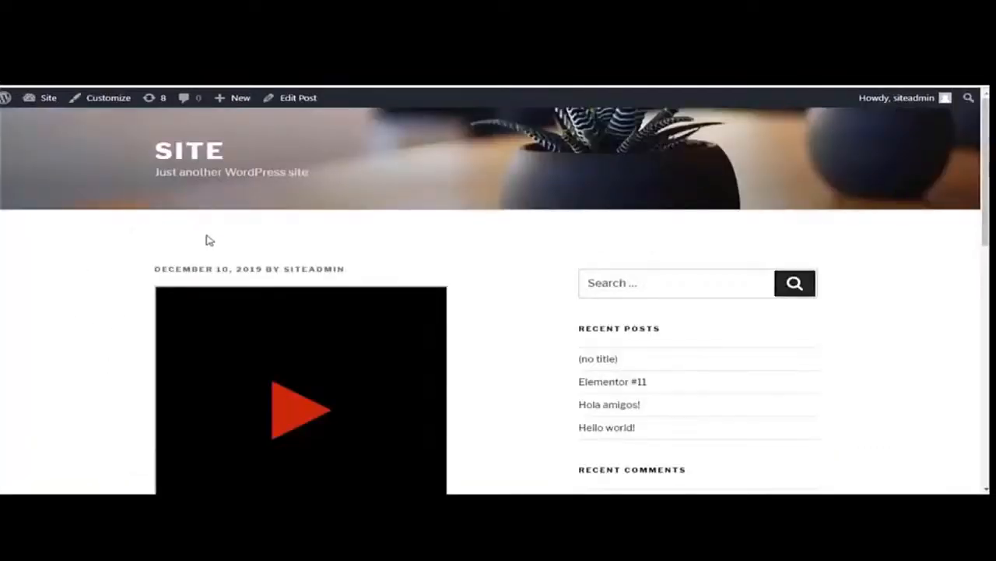
pyautogui.scroll(-1, 161, 410)
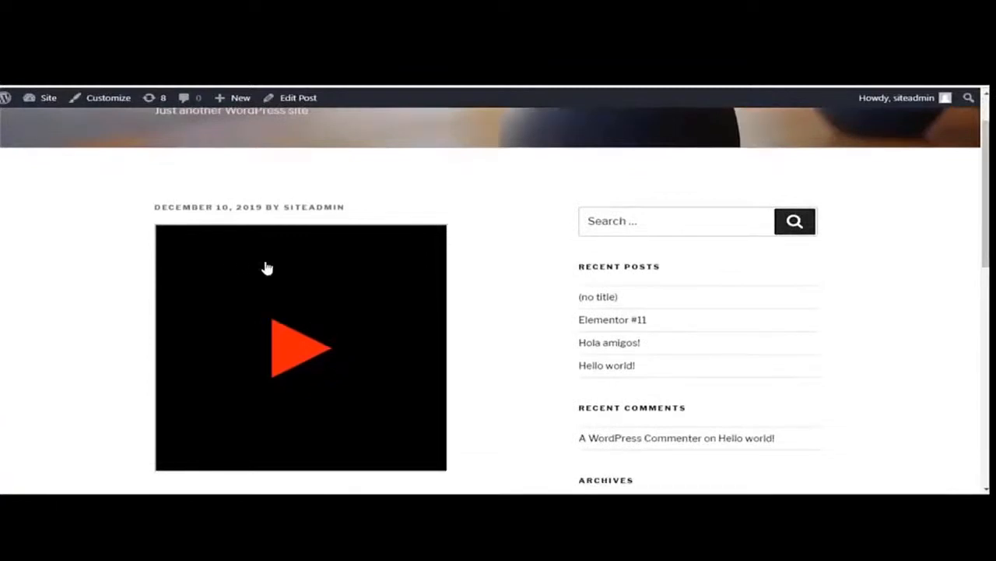
pyautogui.click(292, 355)
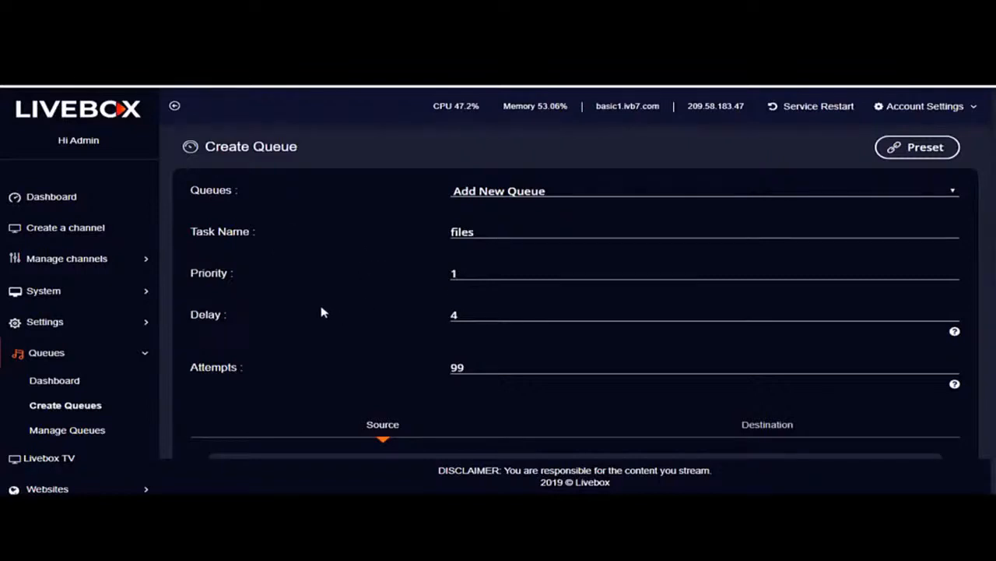
# Set the new queue's source to Files and choose meeting.mp4 from the available video files
pyautogui.scroll(-3, 329, 243)
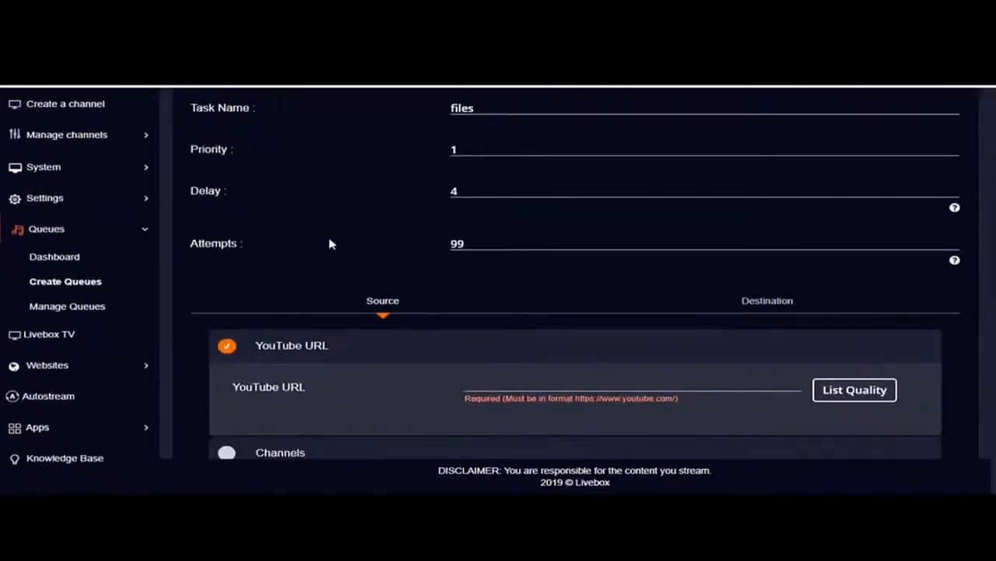
pyautogui.scroll(-1, 329, 244)
pyautogui.scroll(-1, 319, 296)
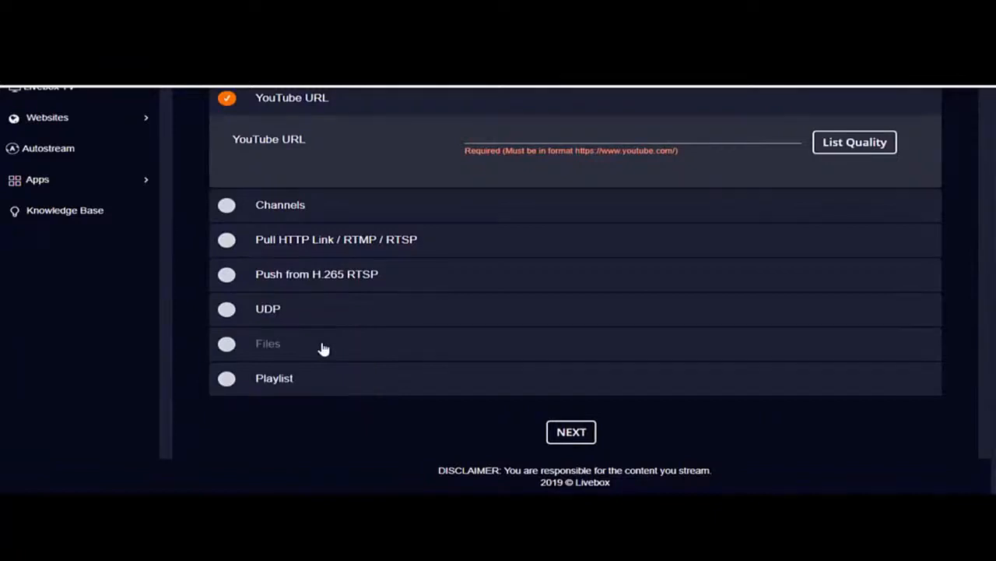
pyautogui.click(225, 346)
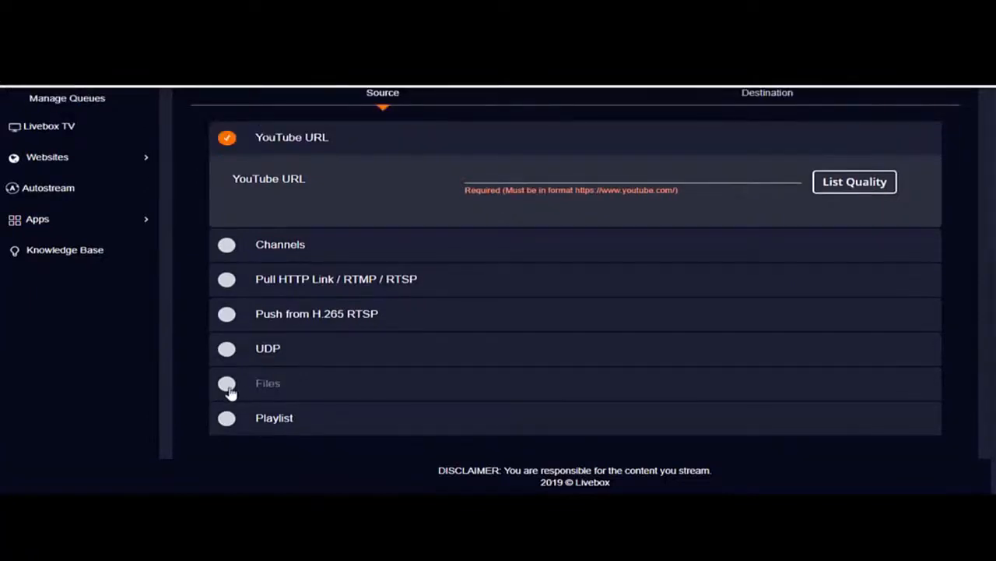
pyautogui.click(227, 384)
pyautogui.scroll(-2, 230, 393)
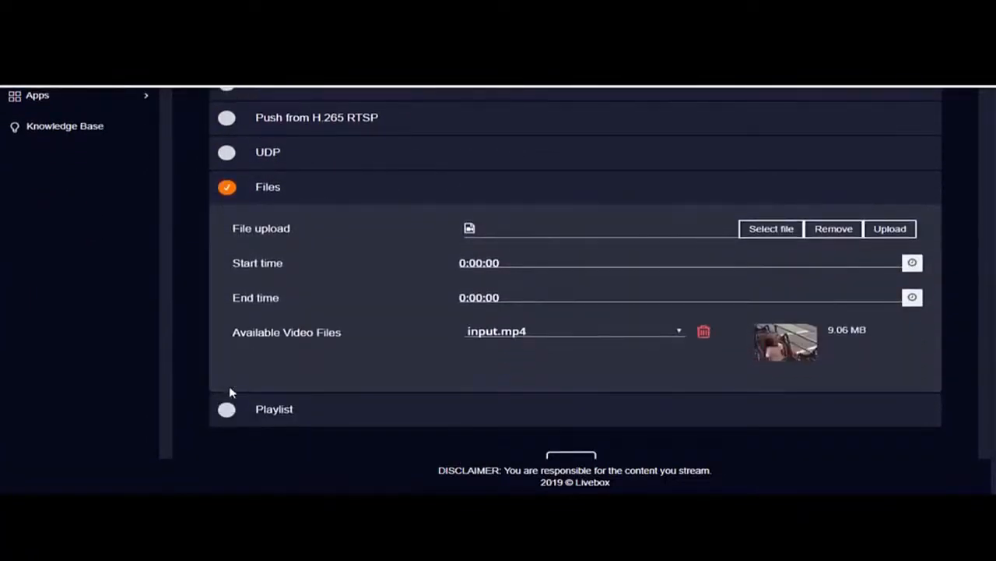
pyautogui.click(667, 331)
pyautogui.click(588, 360)
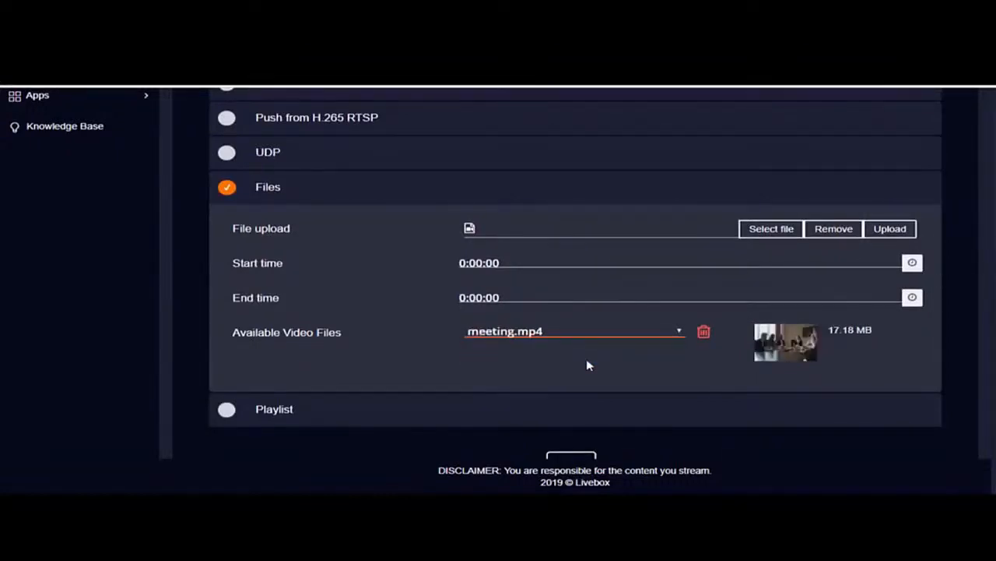
pyautogui.scroll(-1, 588, 366)
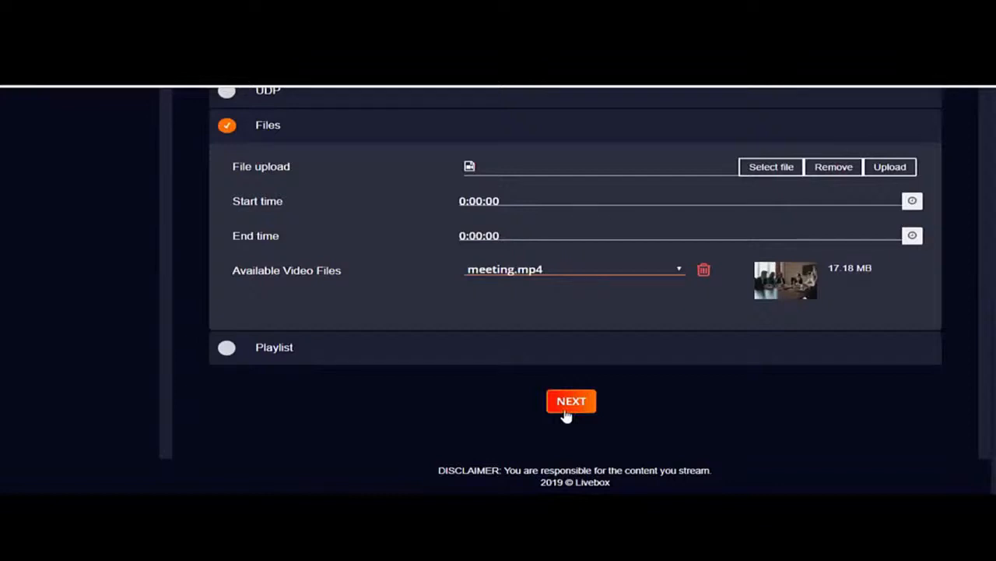
# Set the queue's source to Playlist, add input.mp4 and meeting.mp4 to the selected videos, and continue to the destination settings
pyautogui.click(227, 347)
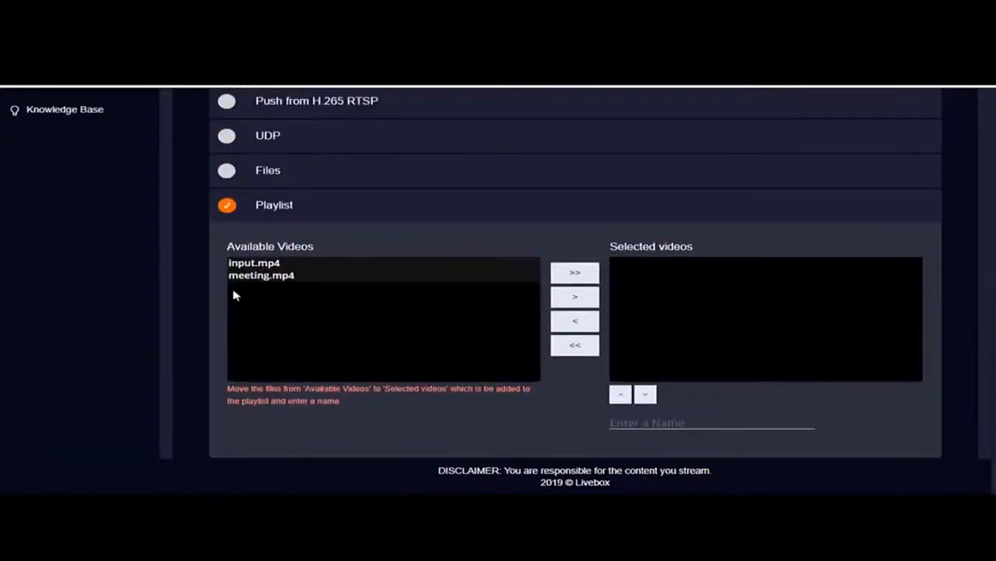
pyautogui.click(299, 269)
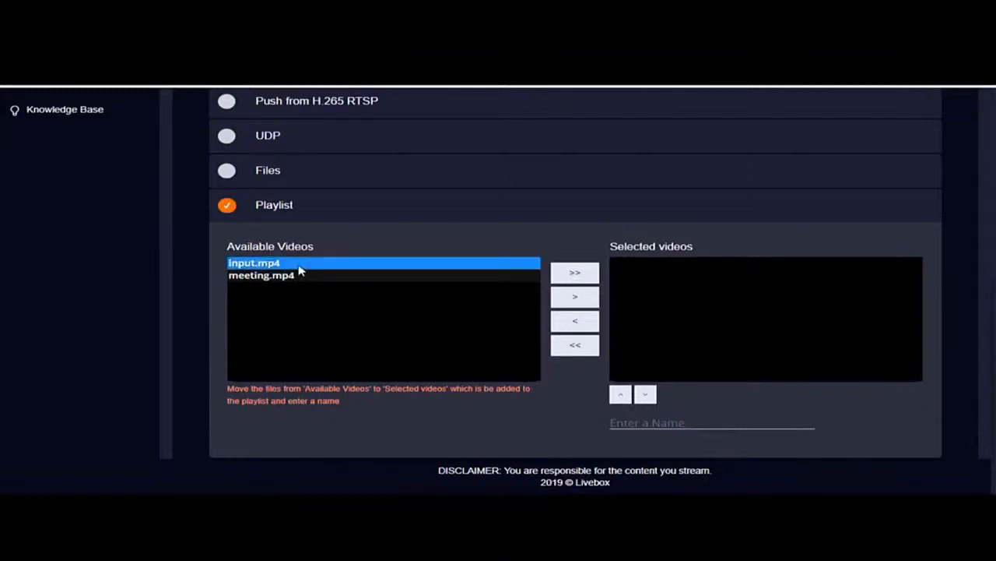
pyautogui.click(573, 303)
pyautogui.click(573, 301)
pyautogui.scroll(-1, 573, 298)
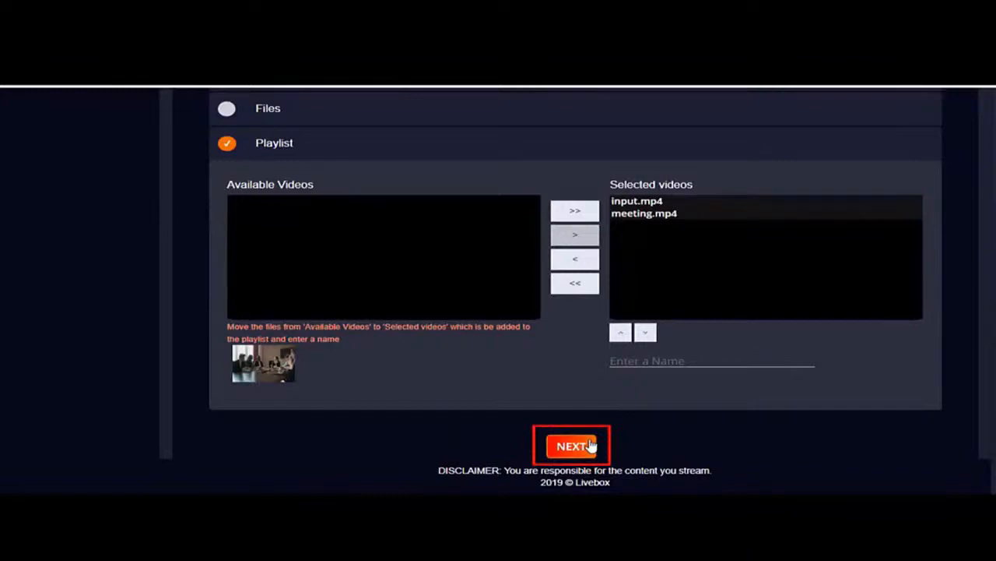
pyautogui.scroll(2, 262, 269)
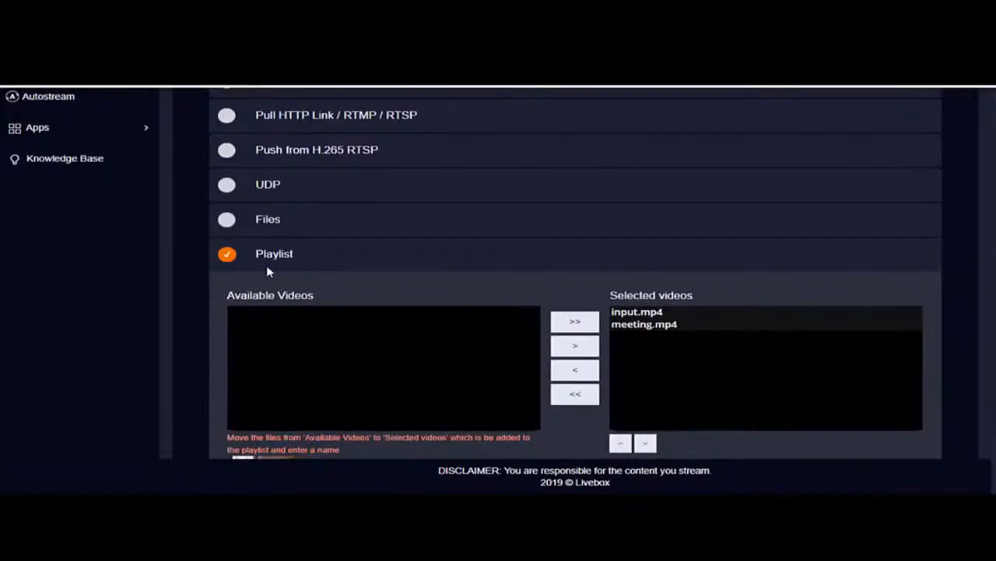
pyautogui.scroll(-3, 273, 274)
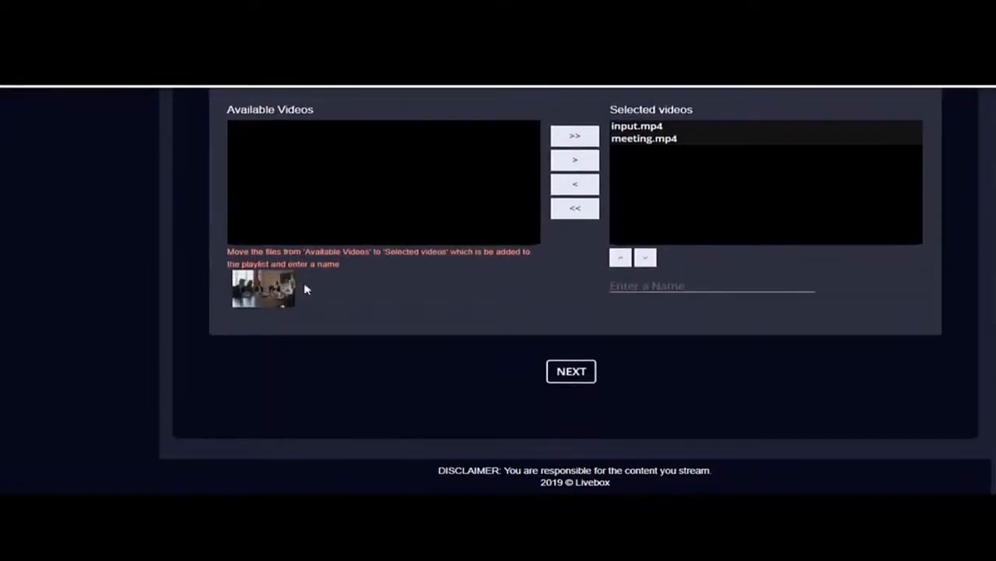
pyautogui.click(559, 373)
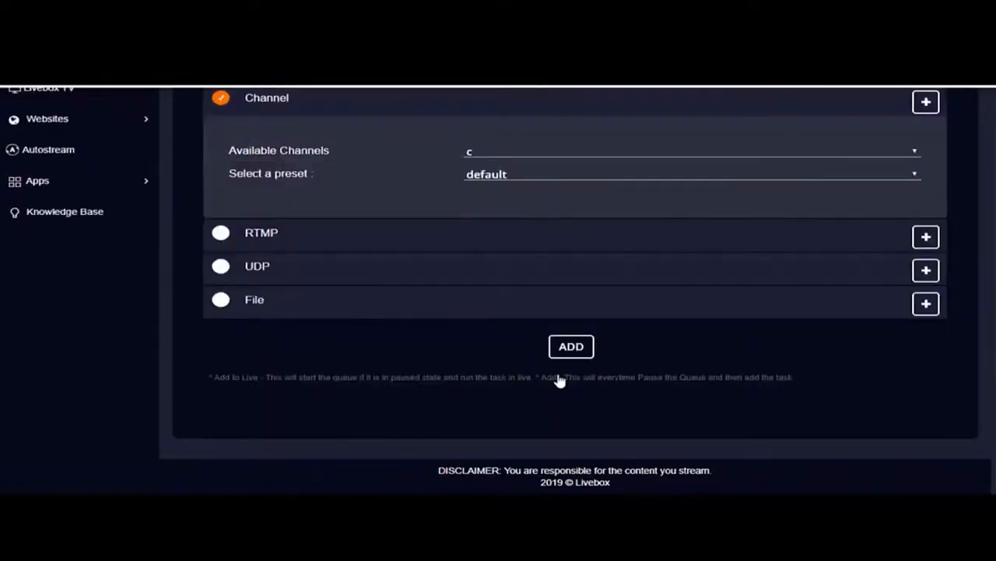
# Enable RTMP as a queue destination and open its YouTube sharing options
pyautogui.scroll(2, 434, 356)
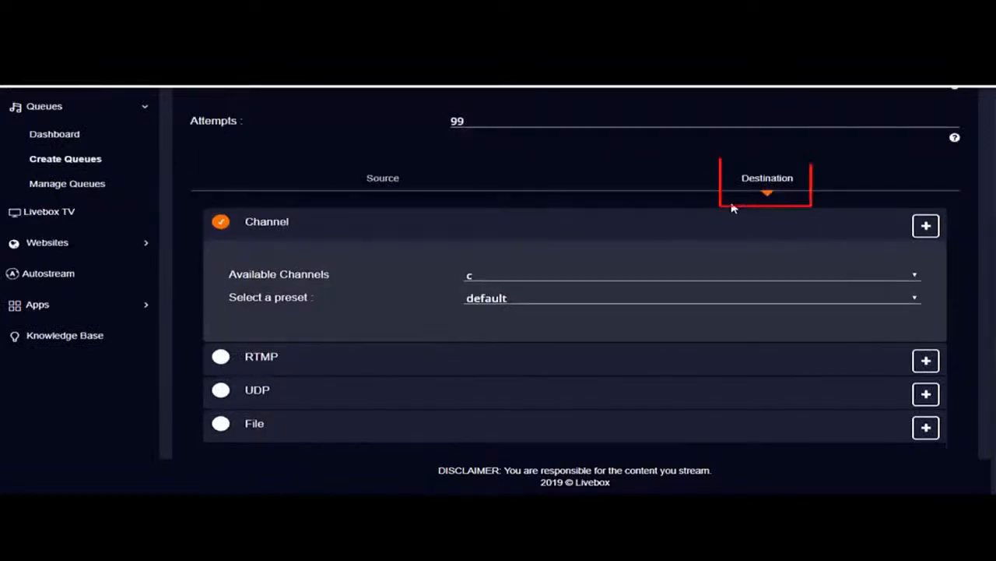
pyautogui.scroll(-1, 597, 309)
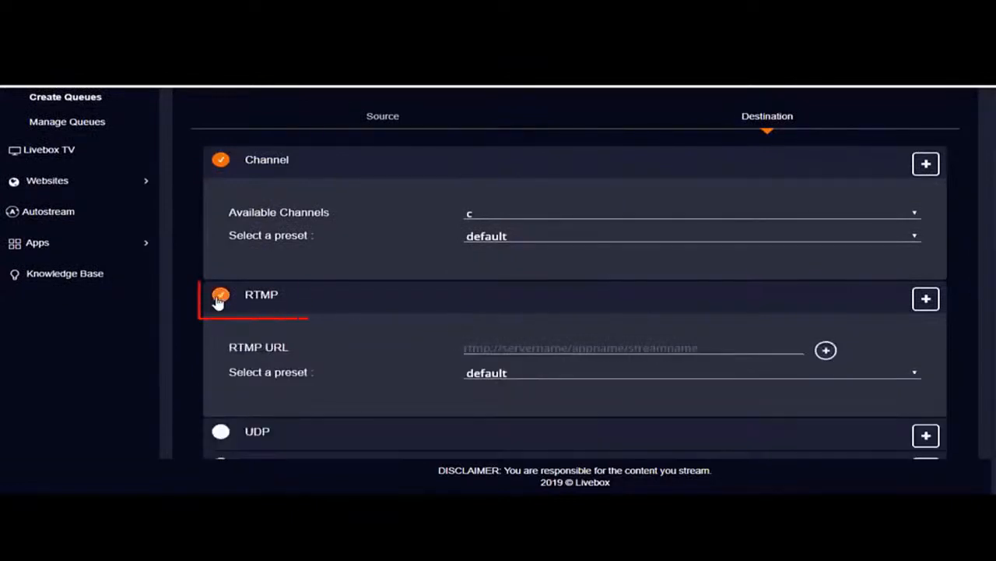
pyautogui.click(826, 350)
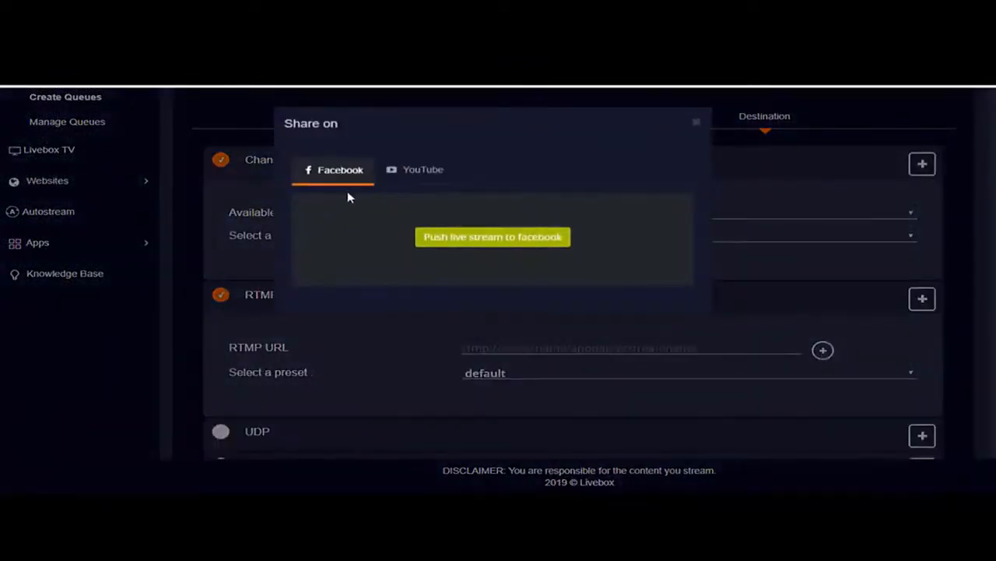
pyautogui.click(423, 170)
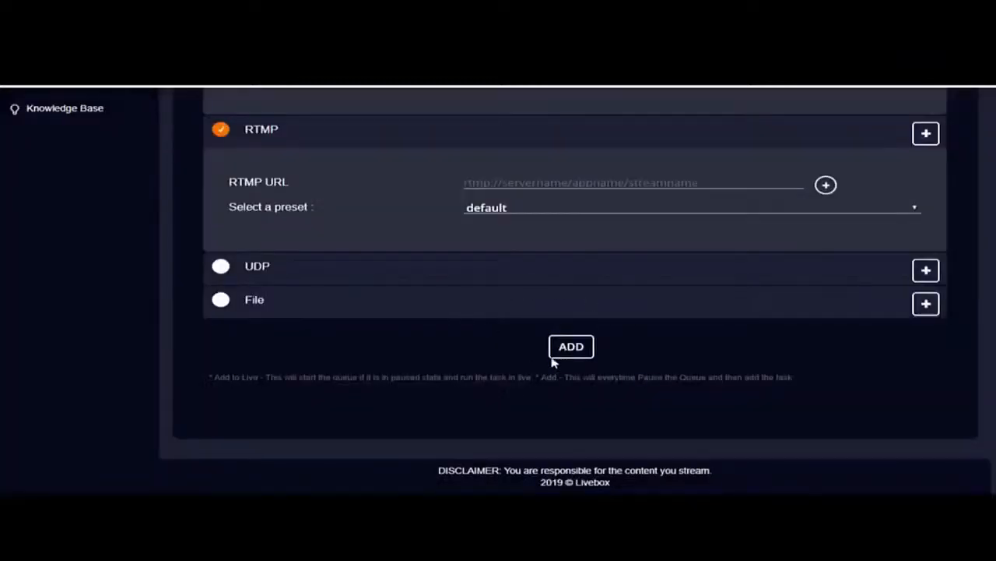
# Open the queues dashboard and choose a queue to display its tasks
pyautogui.scroll(5, 366, 373)
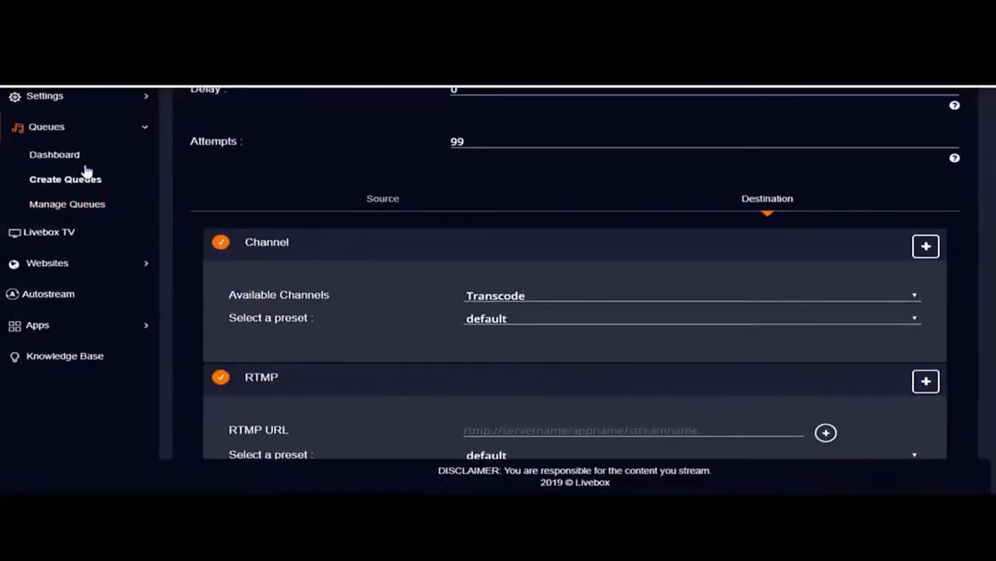
pyautogui.click(84, 165)
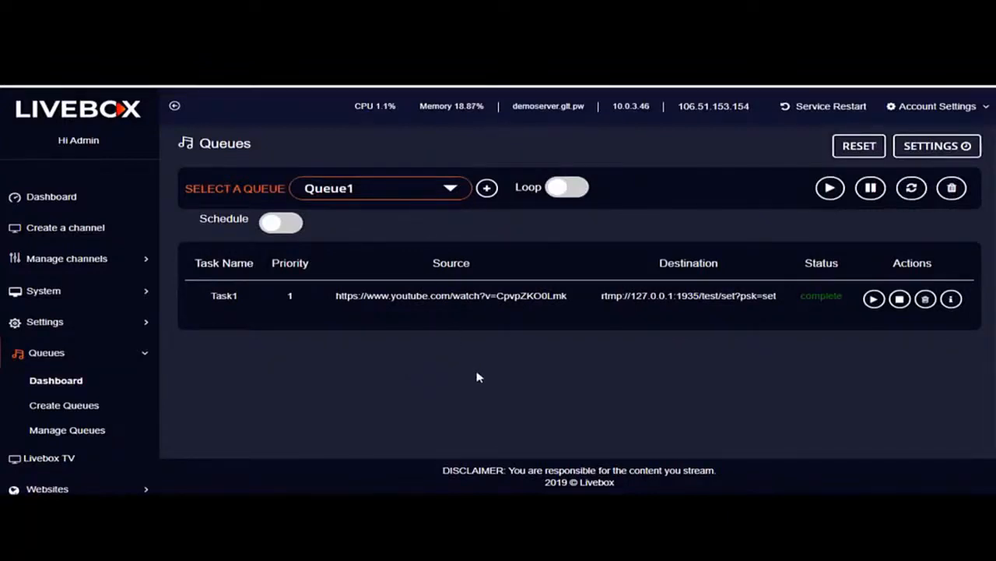
pyautogui.click(408, 190)
pyautogui.click(418, 210)
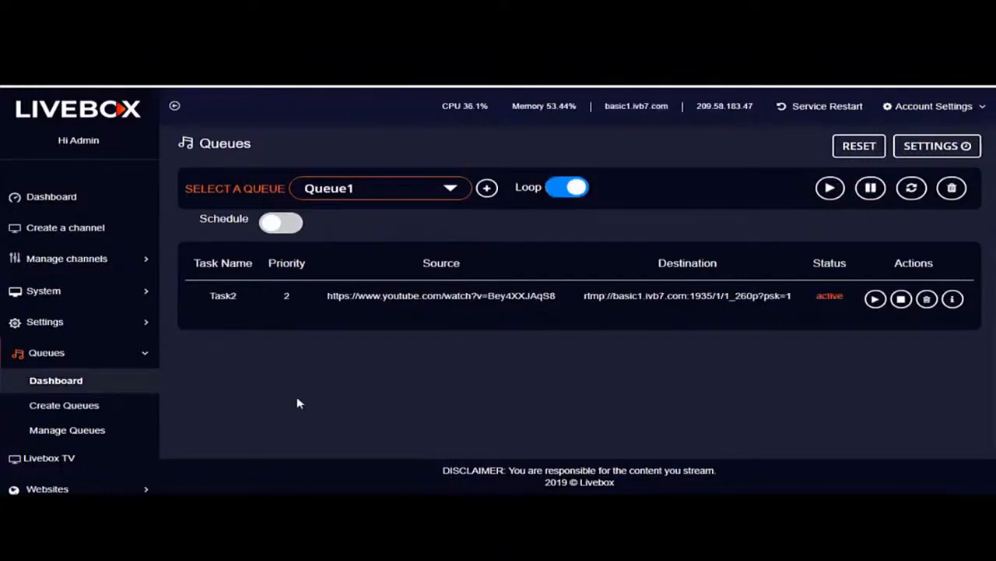
# Open Autostream, start adding a video, and enable Drag Drop Videos under Uploaded Video Files
pyautogui.scroll(-2, 111, 422)
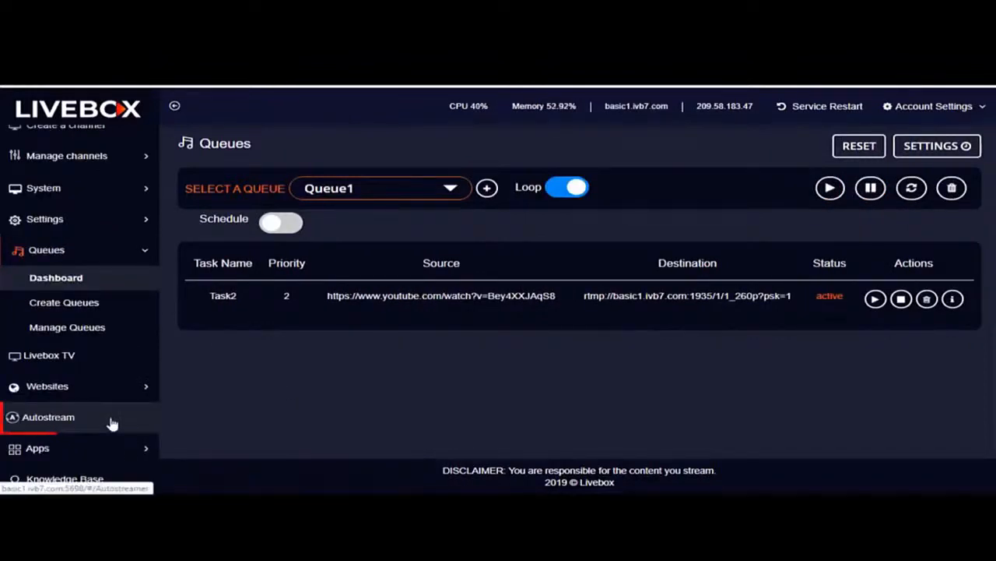
pyautogui.click(111, 422)
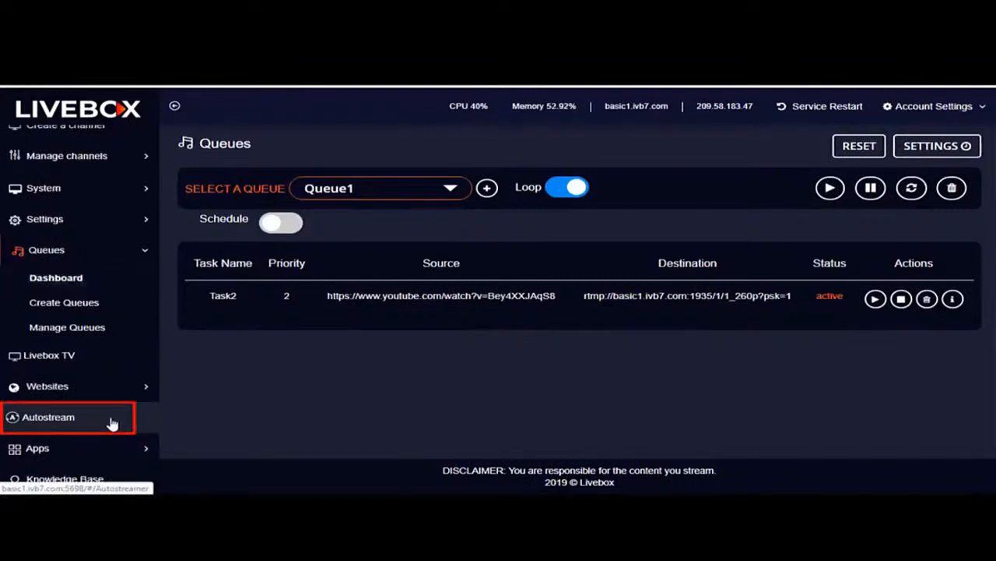
pyautogui.click(559, 355)
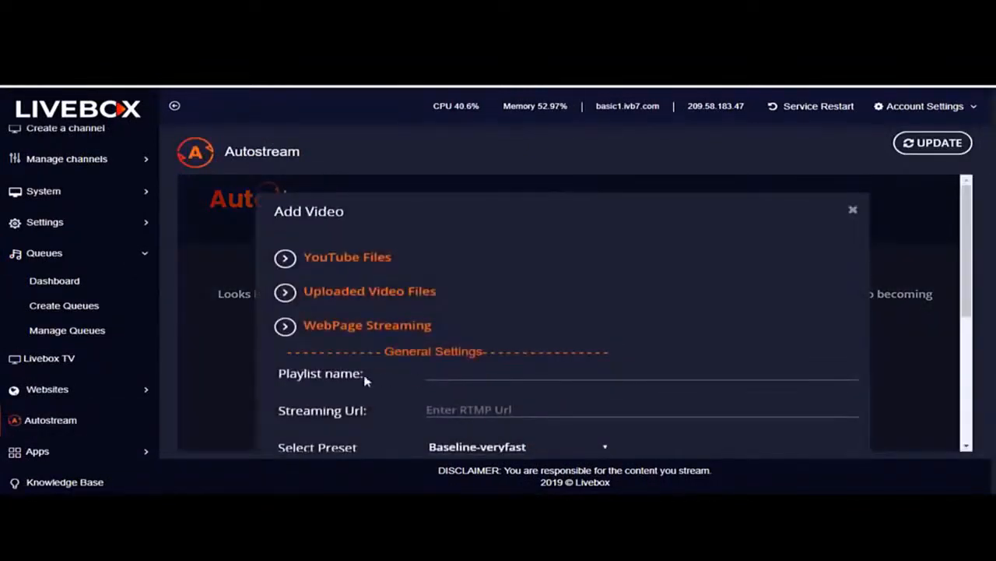
pyautogui.click(285, 291)
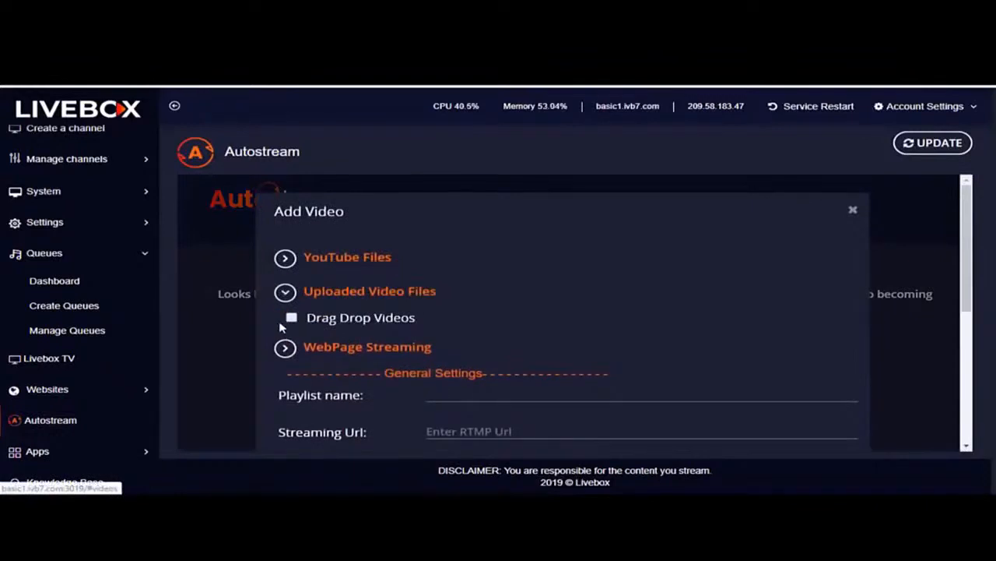
pyautogui.click(290, 317)
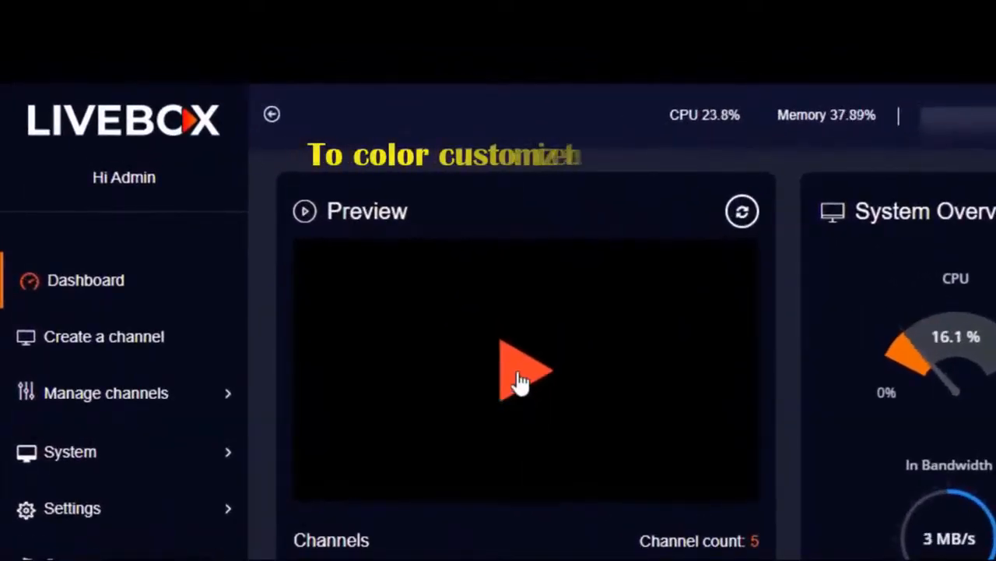
# Play the stream preview on the main dashboard, and open the Player Settings for the Default channel
pyautogui.click(519, 382)
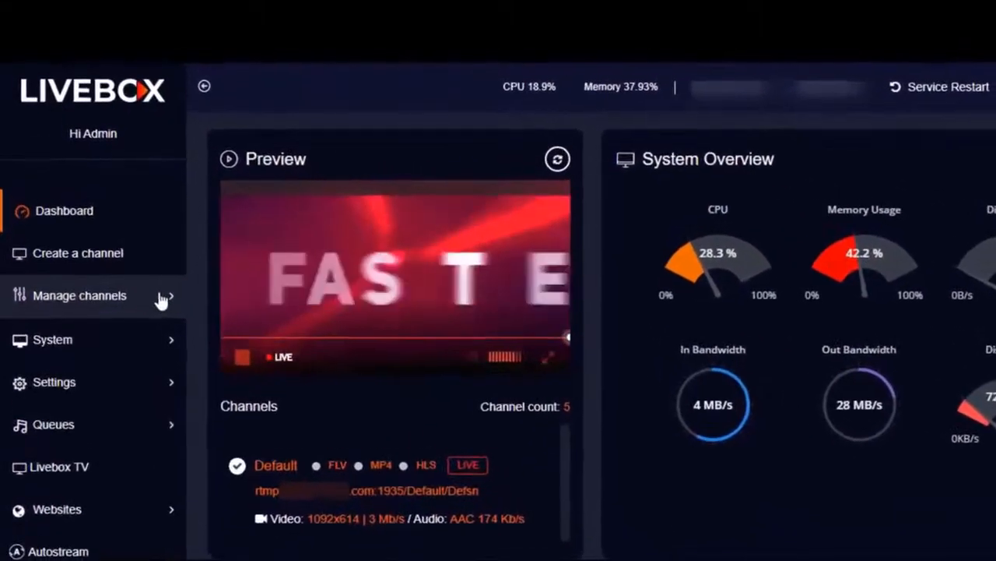
pyautogui.click(162, 300)
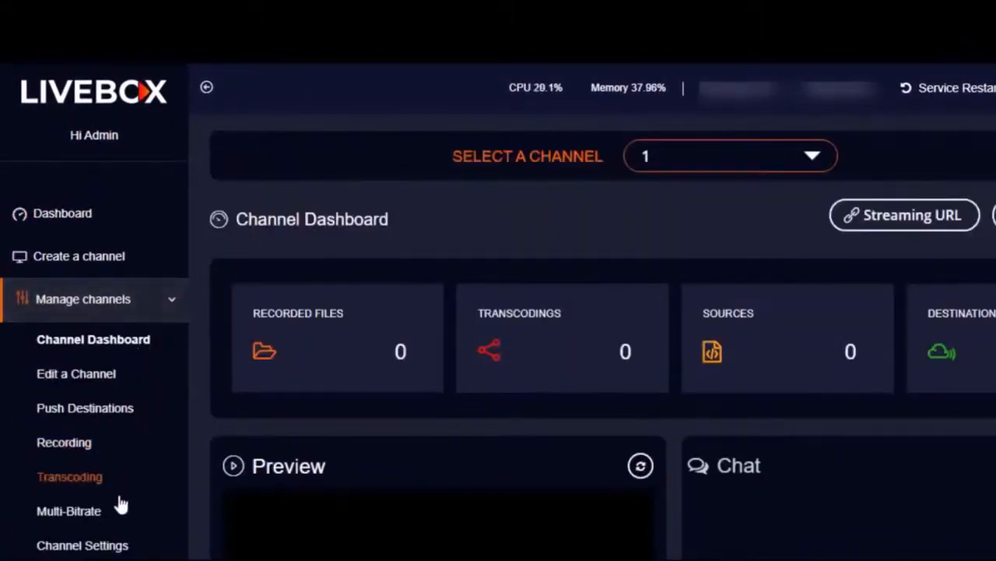
pyautogui.click(118, 545)
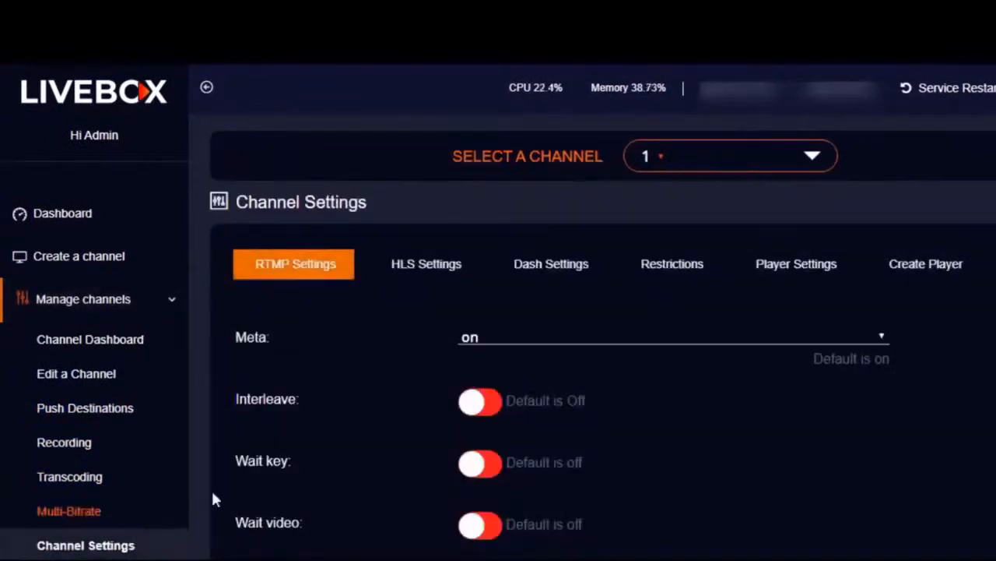
pyautogui.click(792, 268)
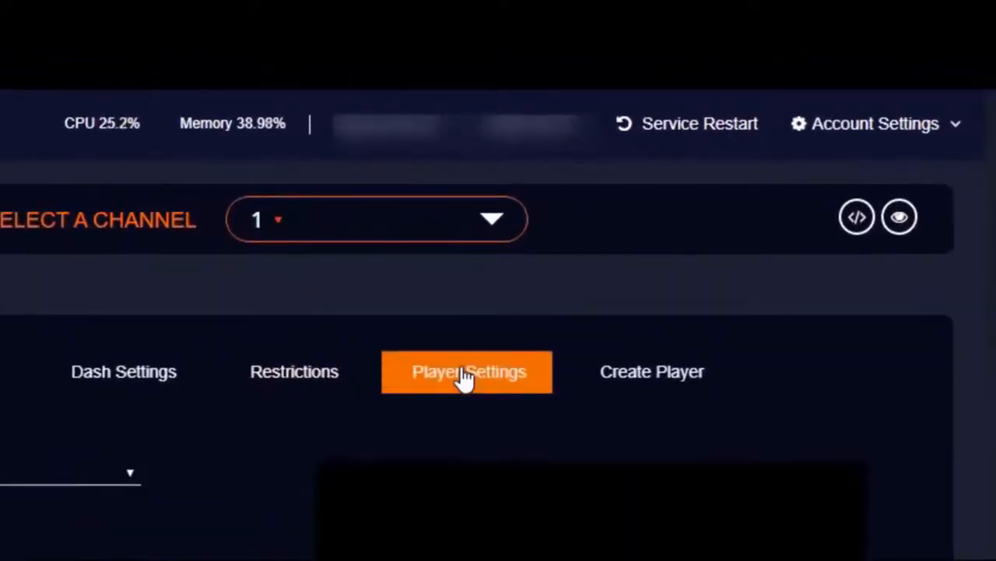
pyautogui.click(446, 227)
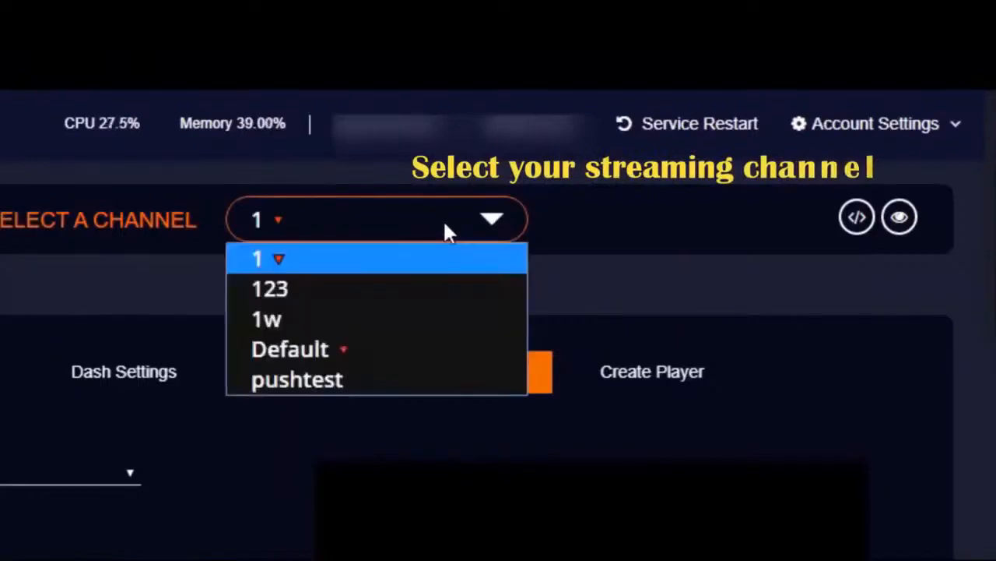
pyautogui.click(413, 349)
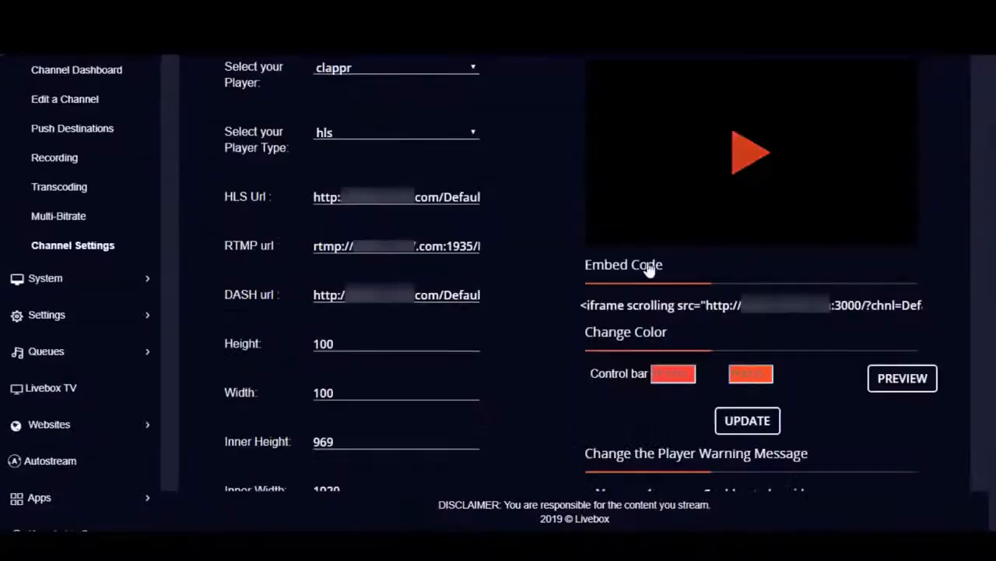
# Set the Default channel player's control bar color to FAFF19 and its neighboring color to 131CFF, and preview them
pyautogui.click(673, 374)
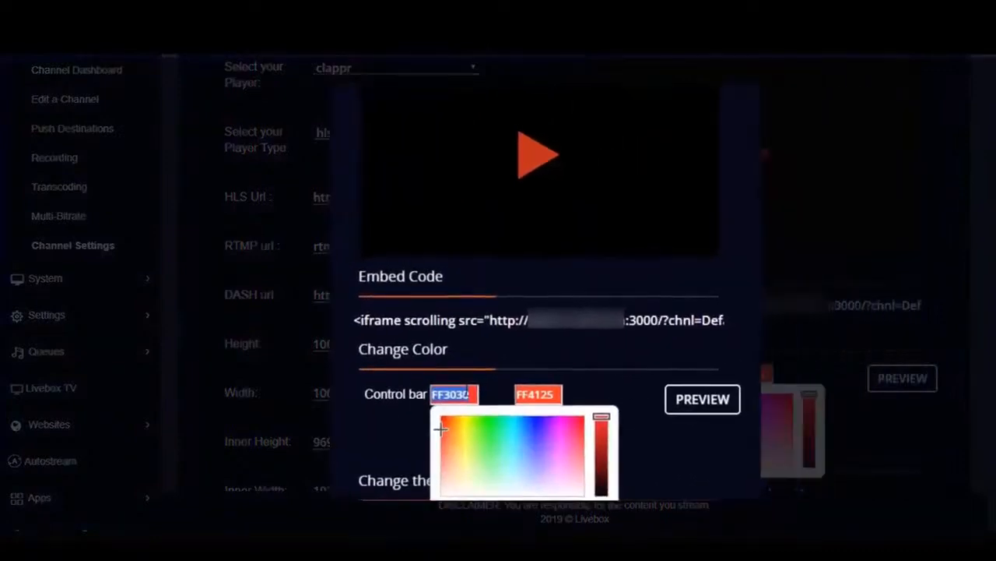
pyautogui.click(457, 425)
pyautogui.click(537, 397)
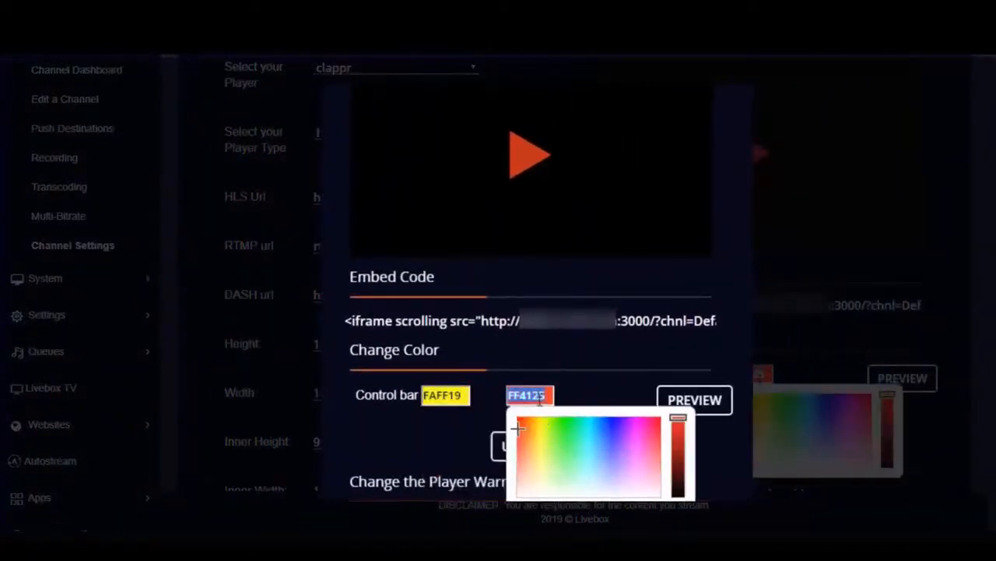
pyautogui.click(612, 421)
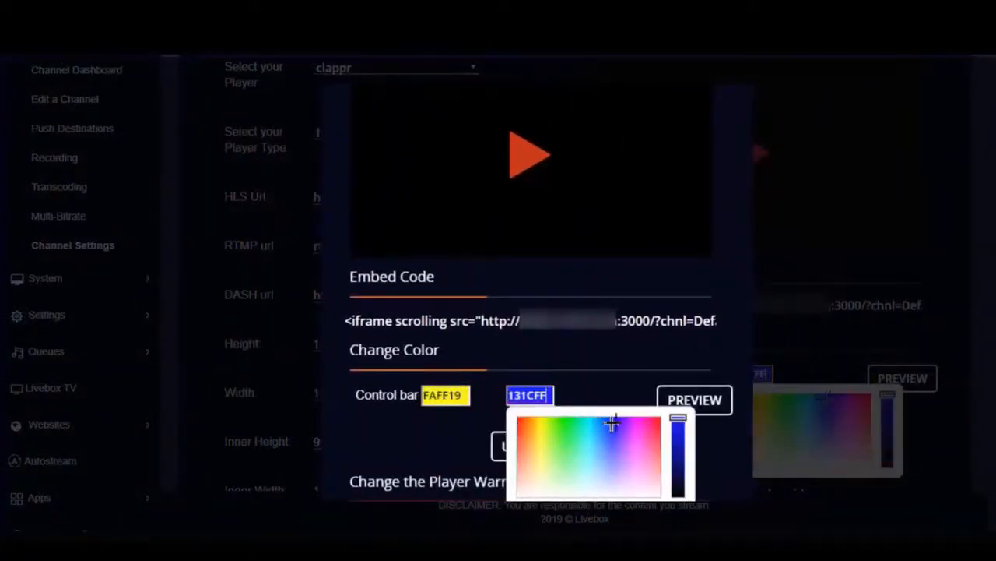
pyautogui.click(695, 399)
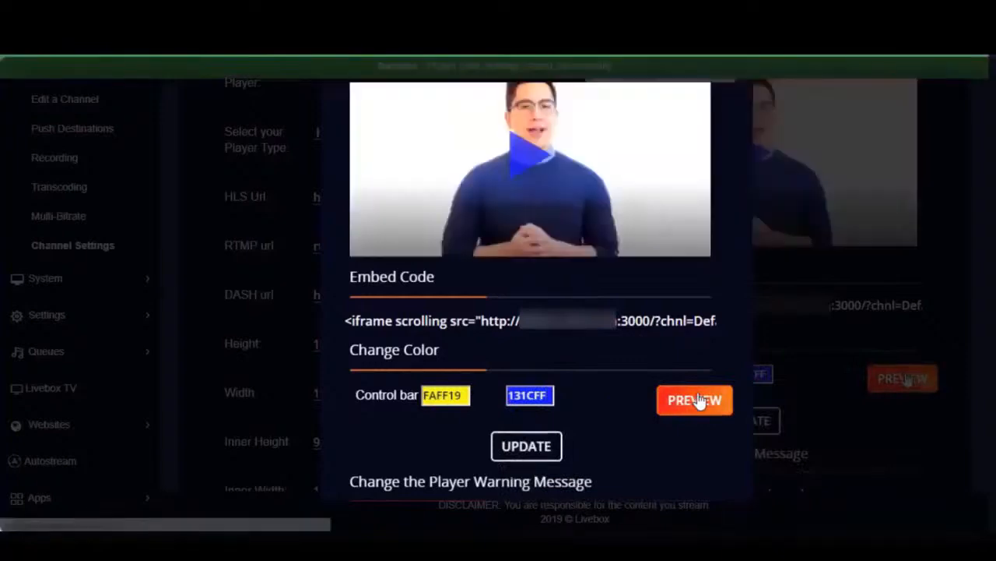
# Play the stream in the recolored player preview and update the player with the new colors
pyautogui.click(521, 154)
pyautogui.click(432, 220)
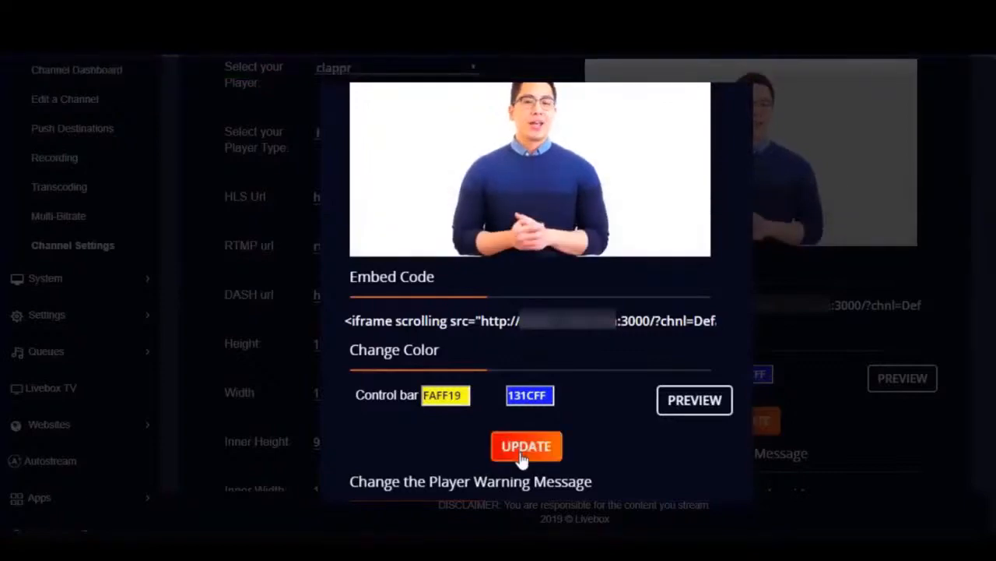
pyautogui.click(521, 461)
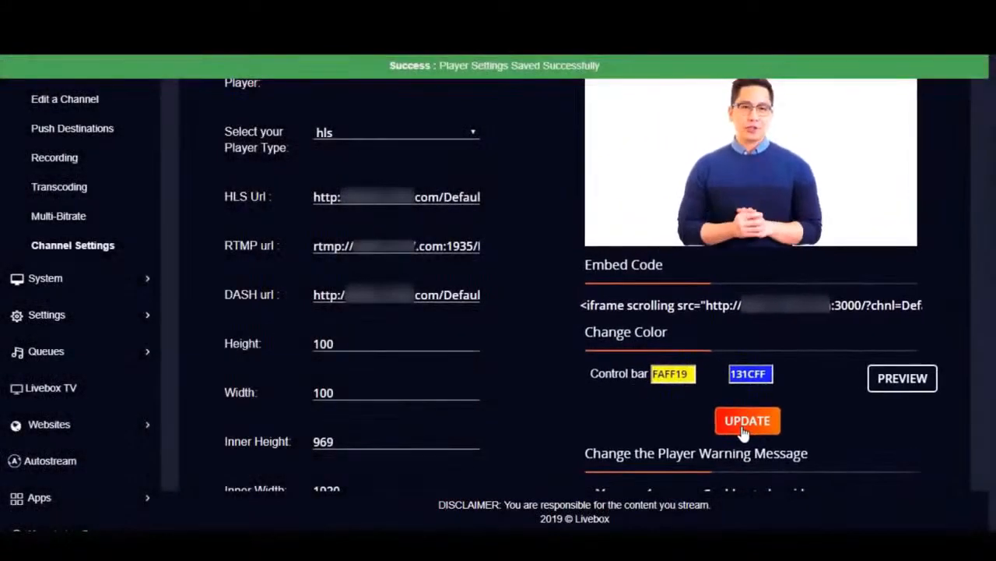
# Play the Default channel's preview on the main dashboard, and try playing the 1w channel's preview
pyautogui.scroll(5, 72, 226)
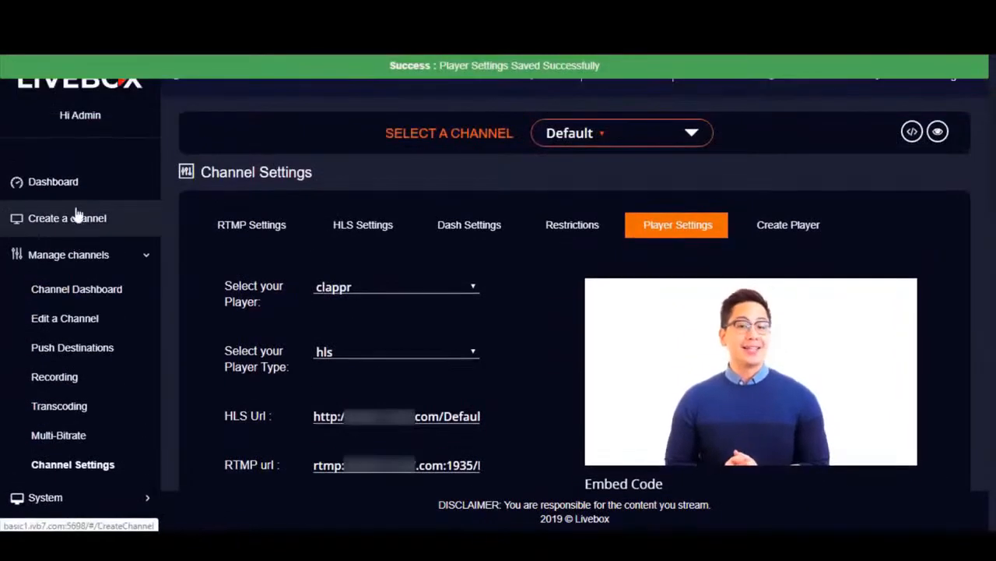
pyautogui.click(78, 193)
pyautogui.click(220, 442)
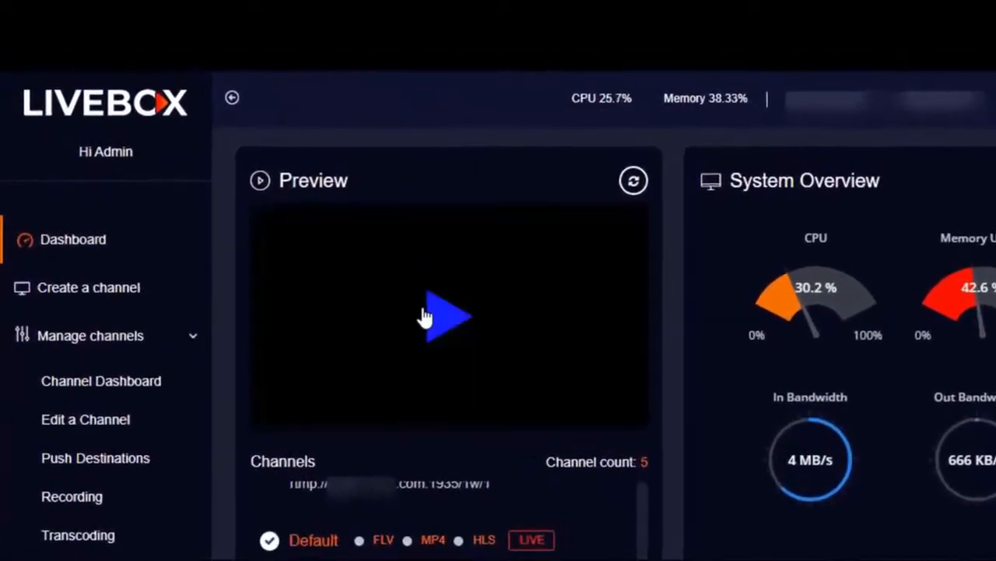
pyautogui.click(350, 256)
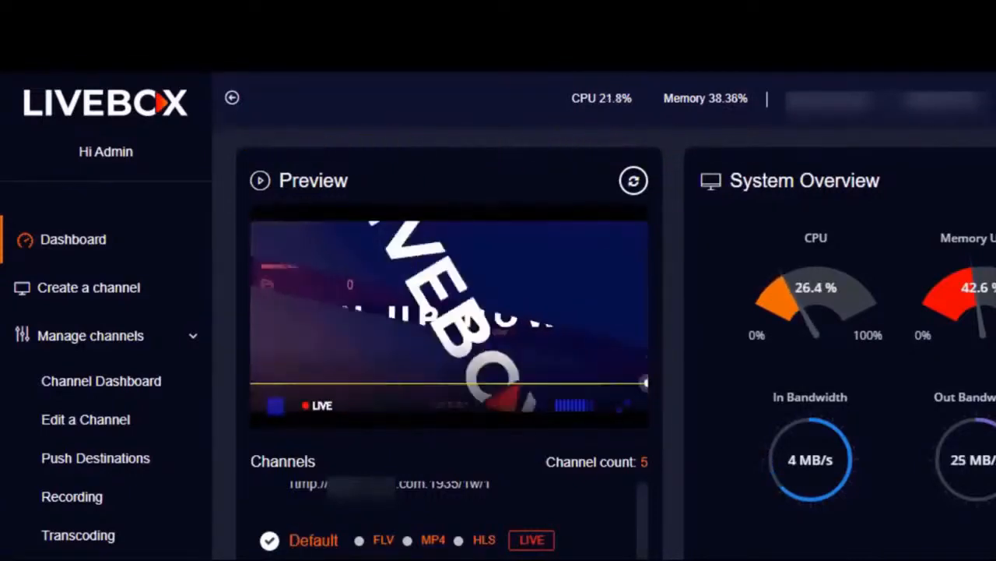
pyautogui.scroll(1, 436, 517)
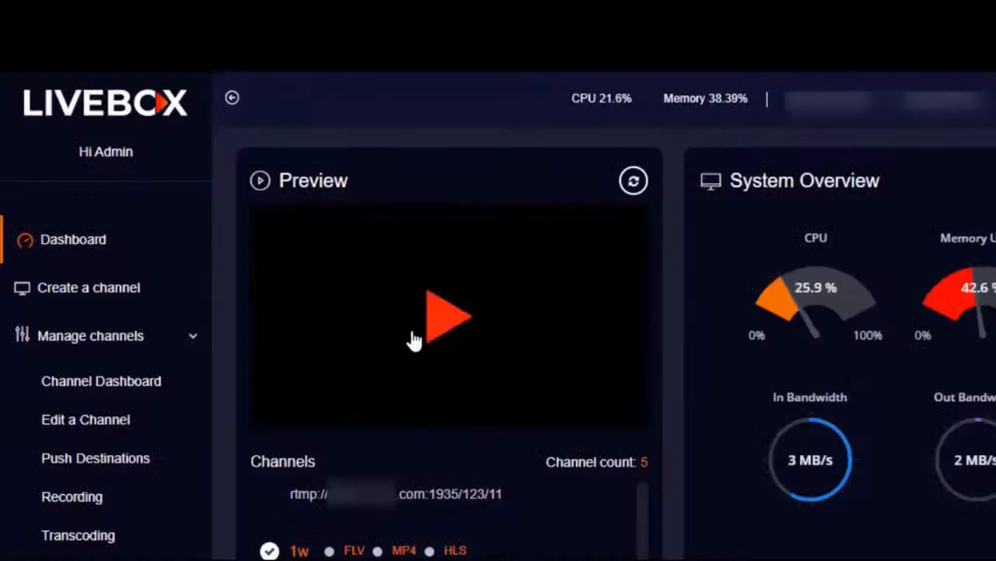
pyautogui.click(442, 330)
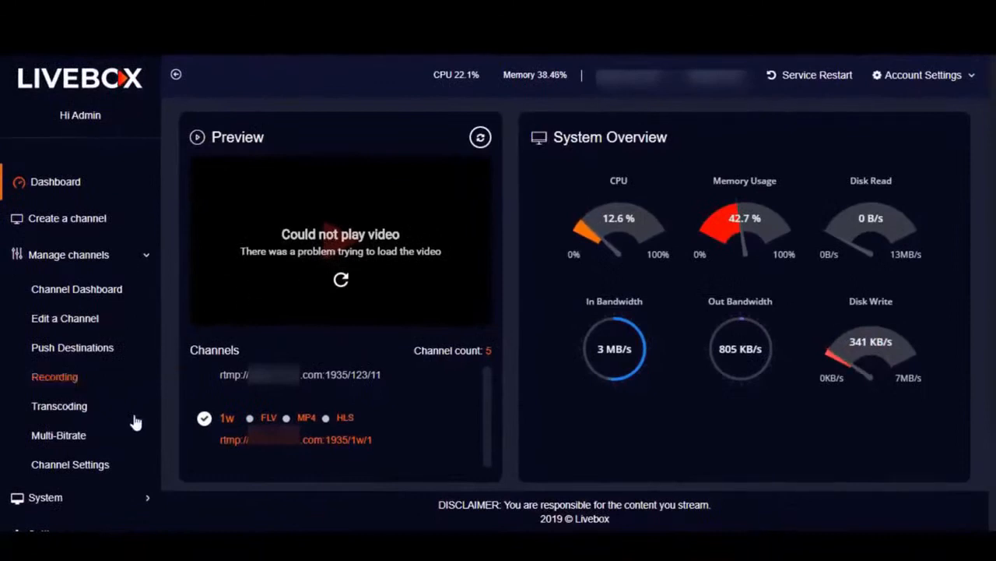
# Open channel 1's Player Settings and set warning Message 1 to "Streaming not available"
pyautogui.click(89, 462)
pyautogui.click(677, 225)
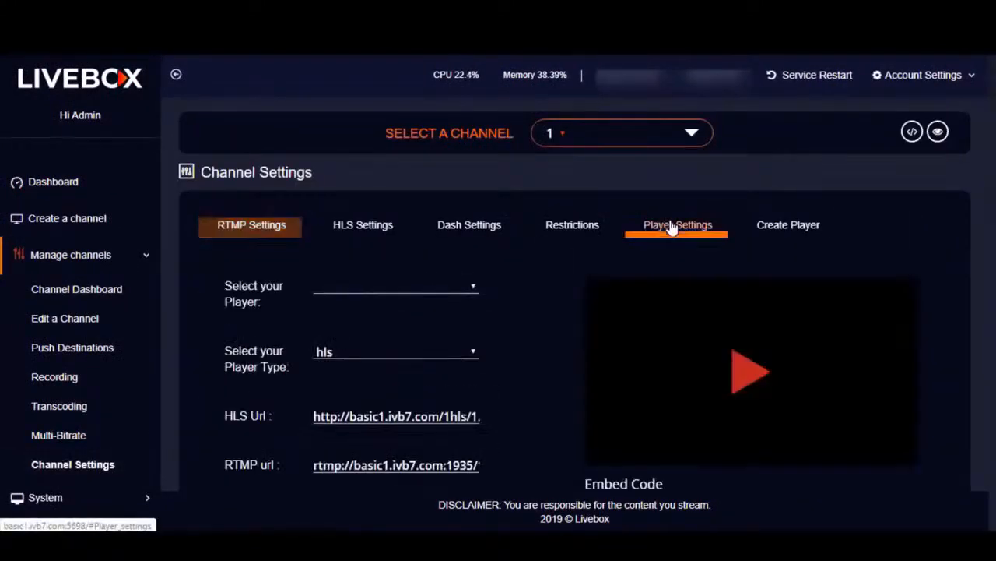
pyautogui.scroll(-5, 677, 234)
pyautogui.write('S')
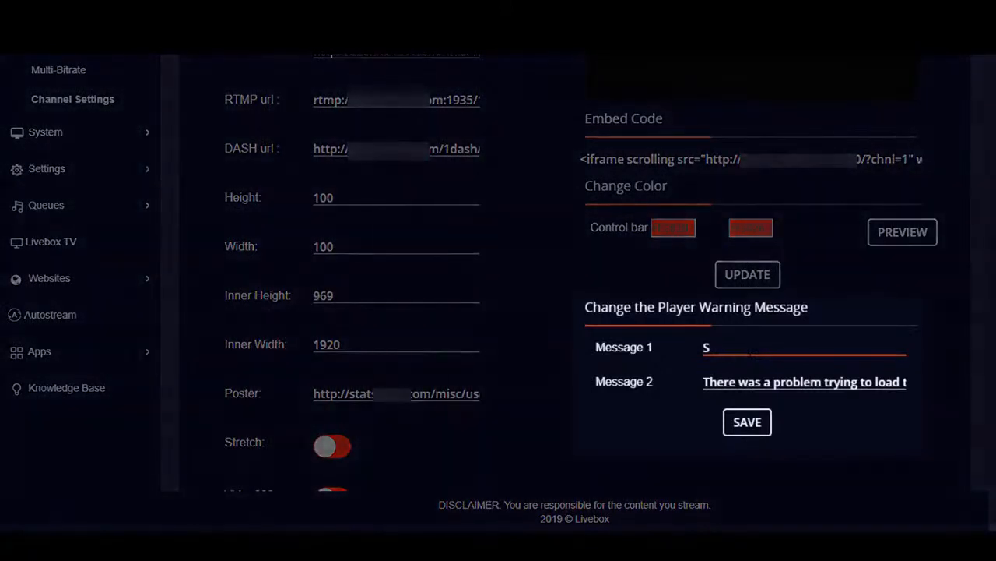
pyautogui.write('treami')
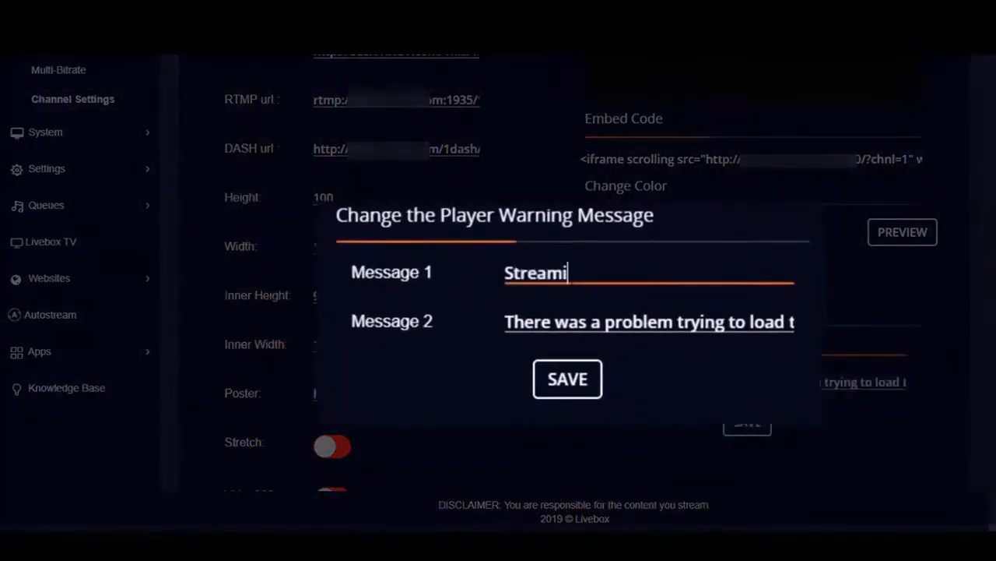
pyautogui.write('ng not')
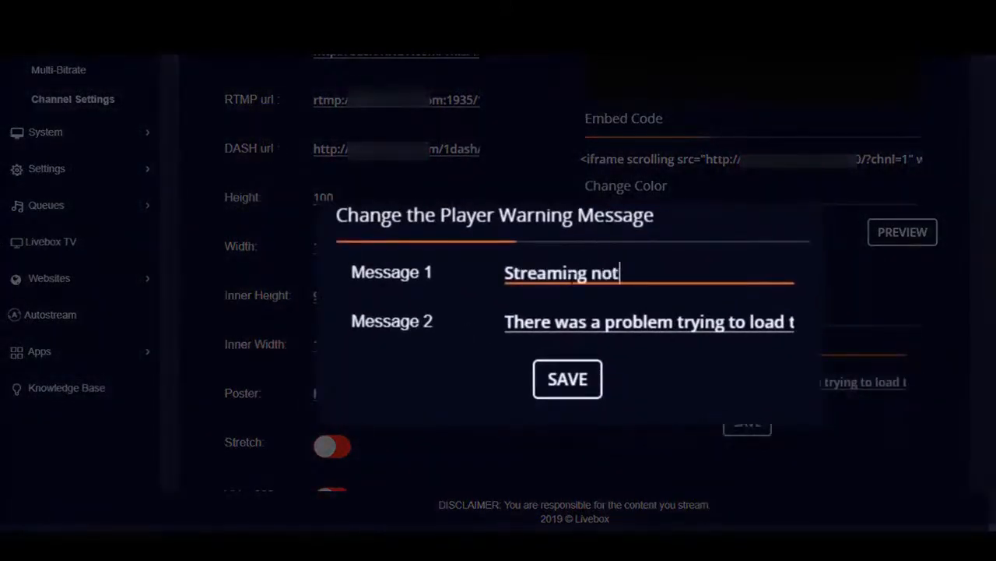
pyautogui.write(' ava')
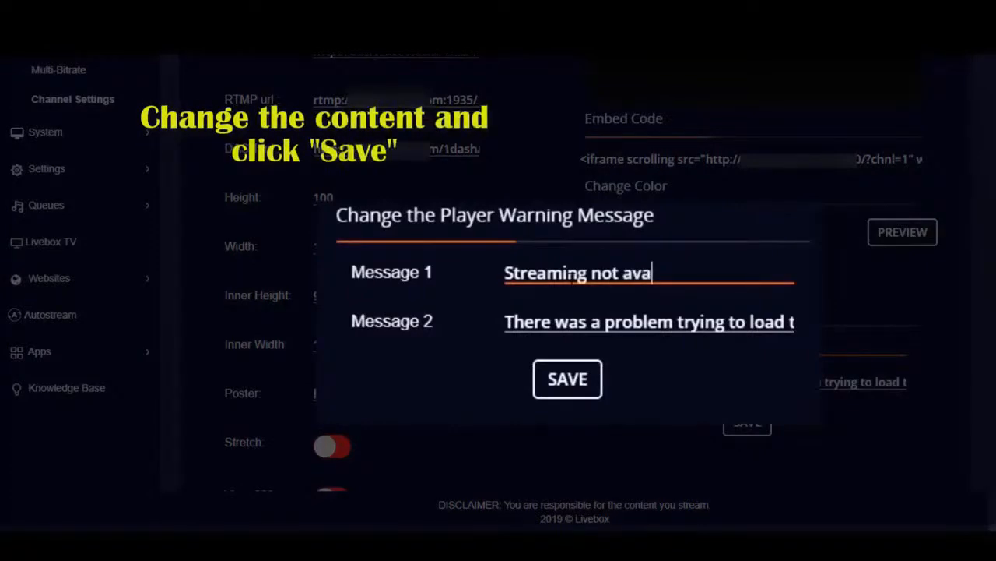
pyautogui.write('ilable')
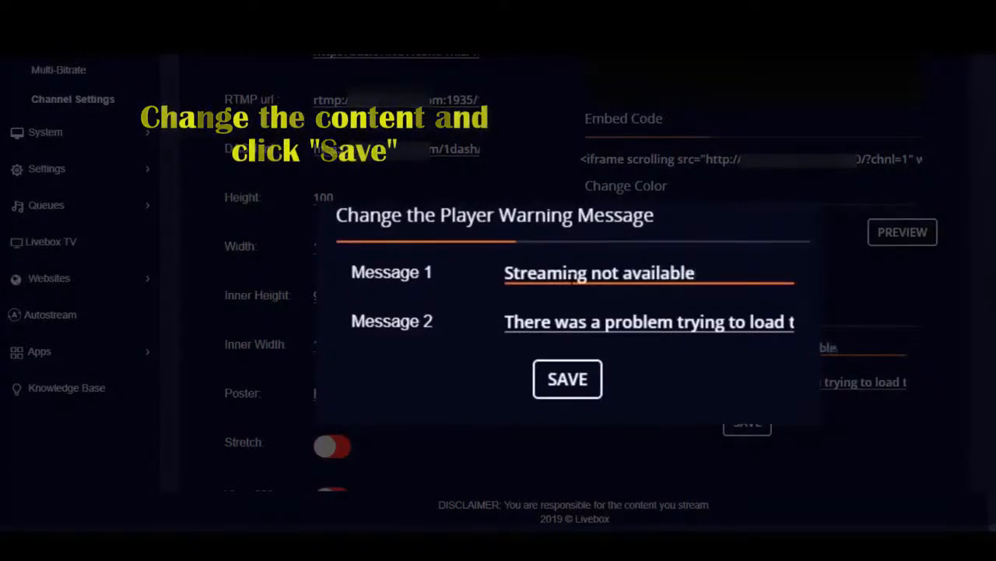
# Set warning Message 2 to "Please try later" and save the player warning messages
pyautogui.press('Tab')
pyautogui.press('BackSpace')
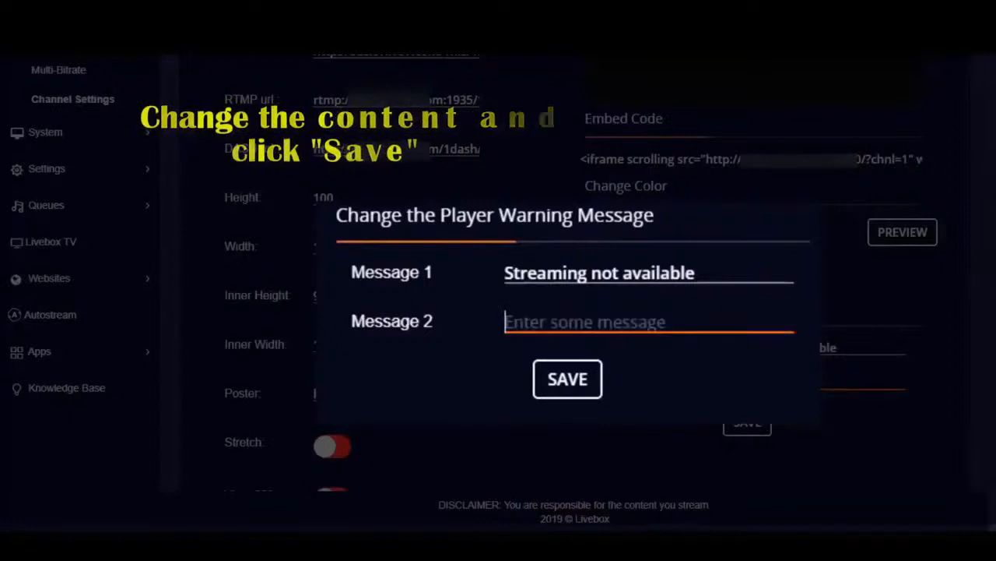
pyautogui.write('Please try later')
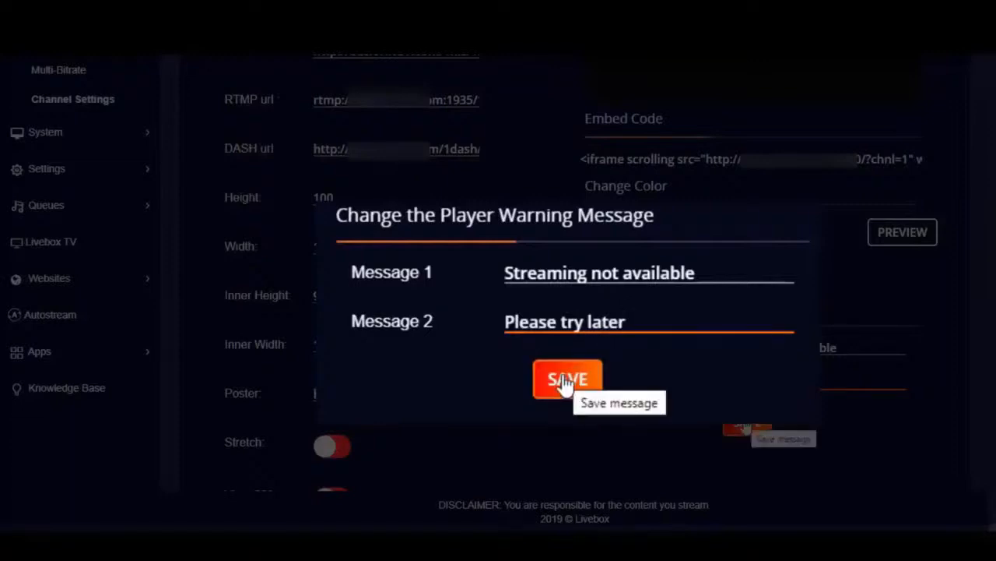
pyautogui.click(744, 421)
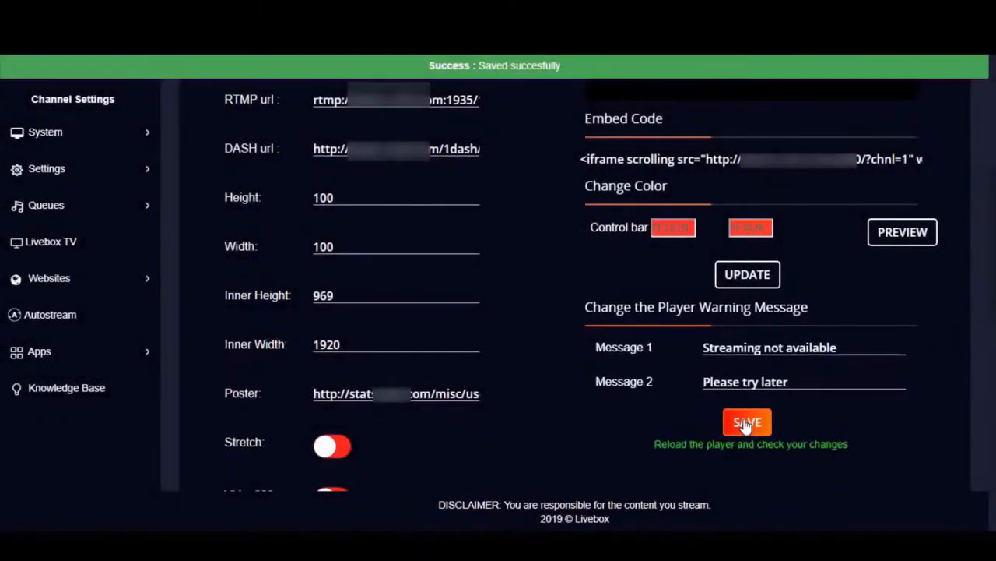
# Open the main dashboard and play the stream preview to check the customized player warning message
pyautogui.click(71, 182)
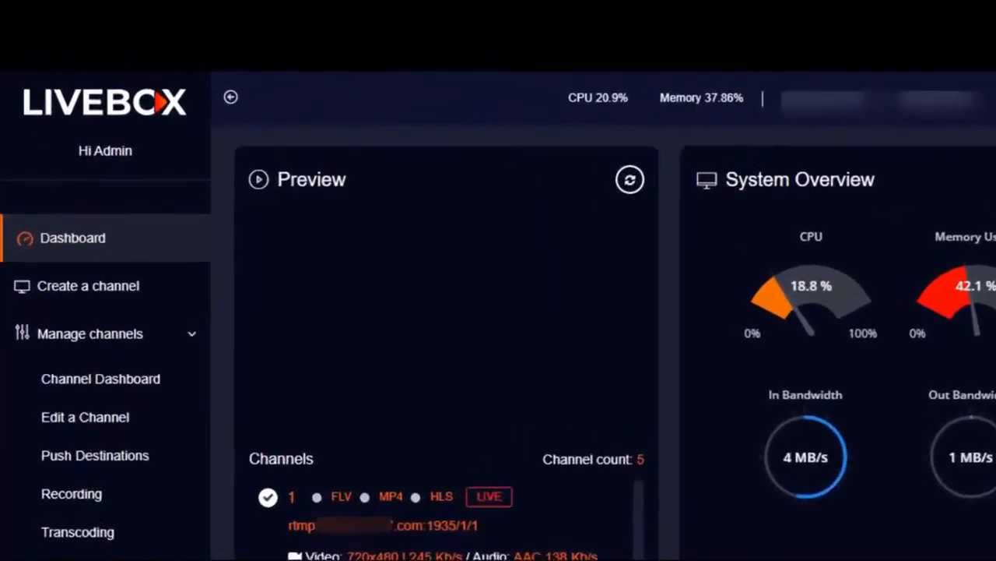
pyautogui.click(440, 331)
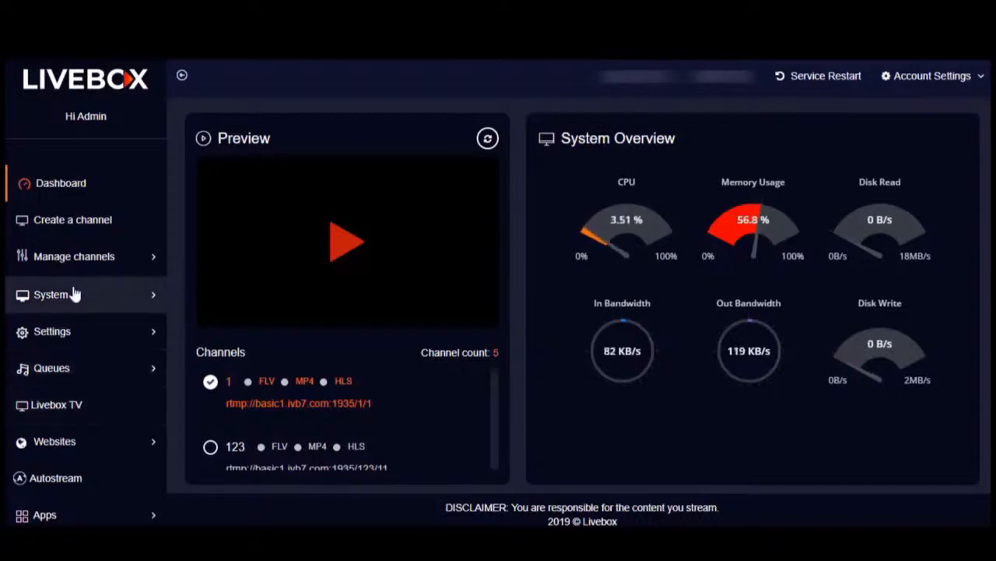
# Open the Create a Site page in the Websites section
pyautogui.click(73, 442)
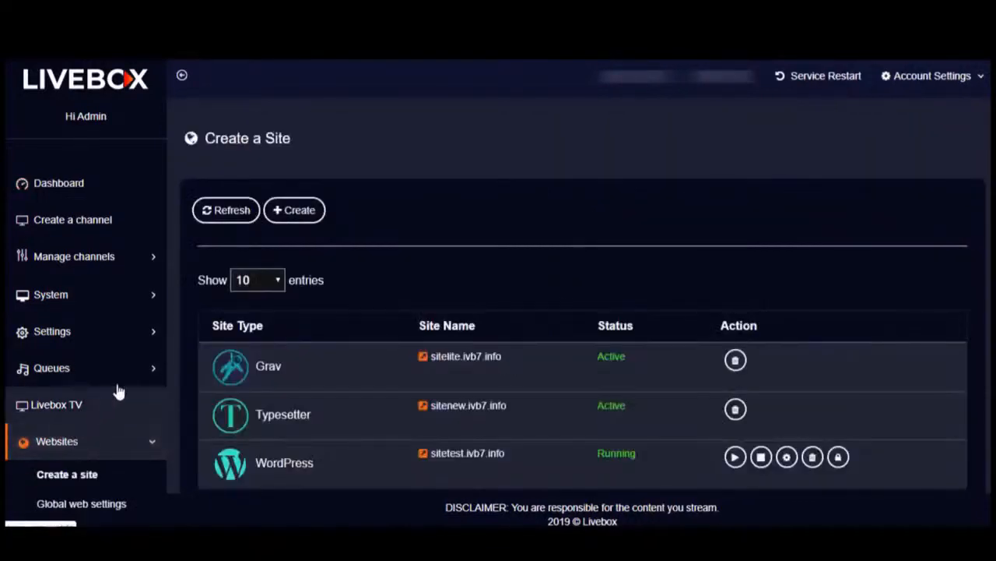